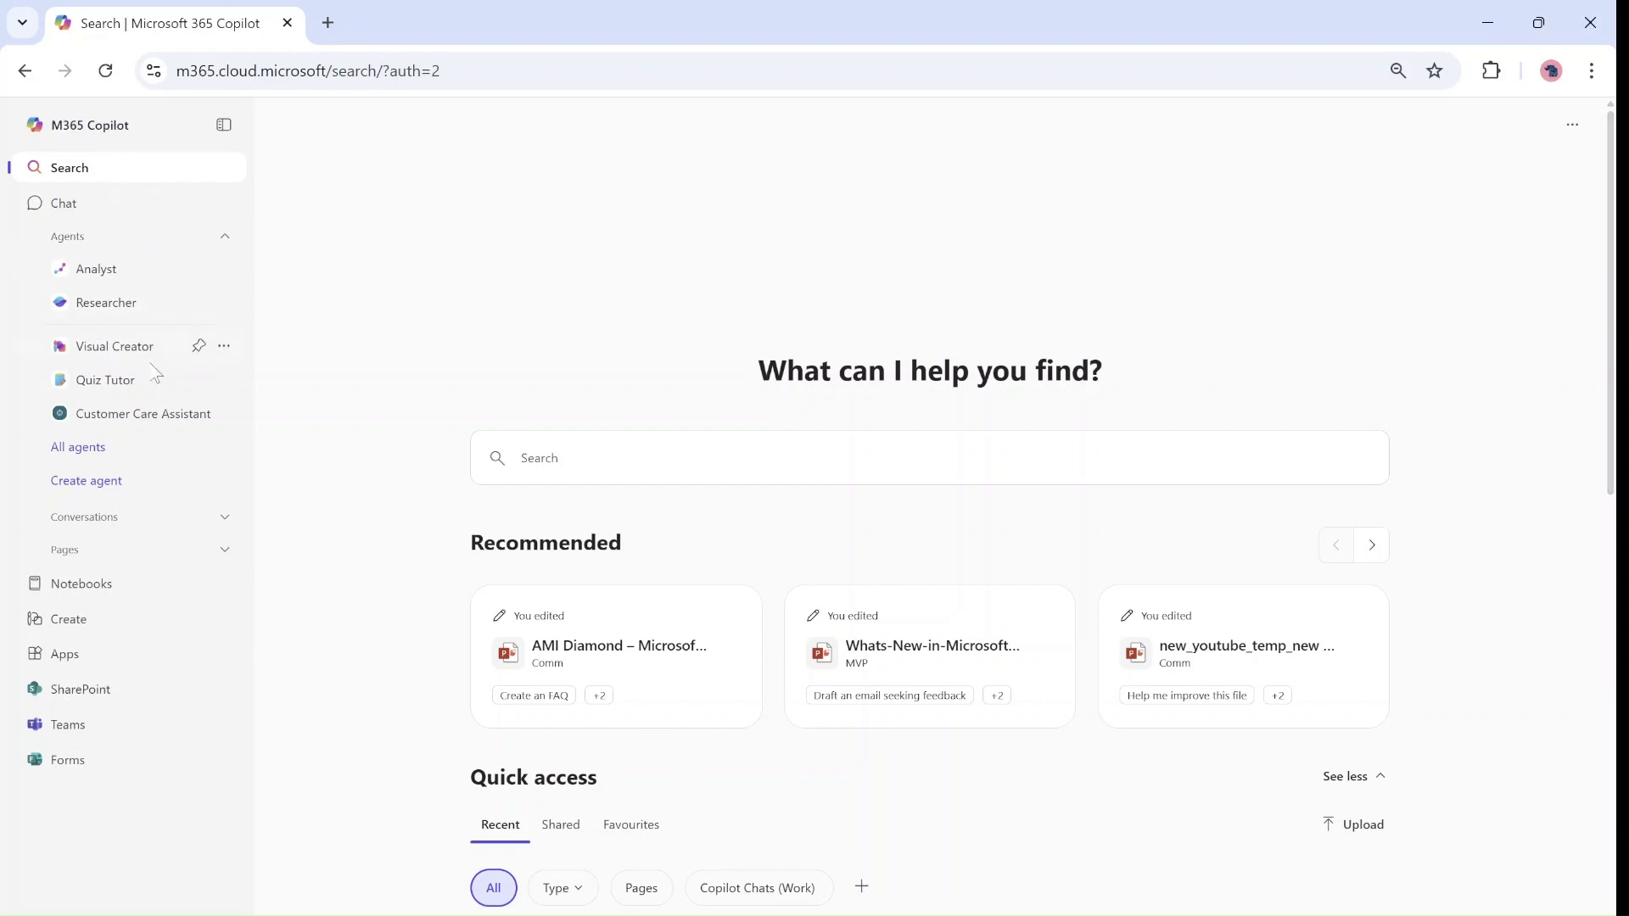
# Step: Open the Visual Creator agent from the Agents list in the sidebar
pyautogui.click(112, 350)
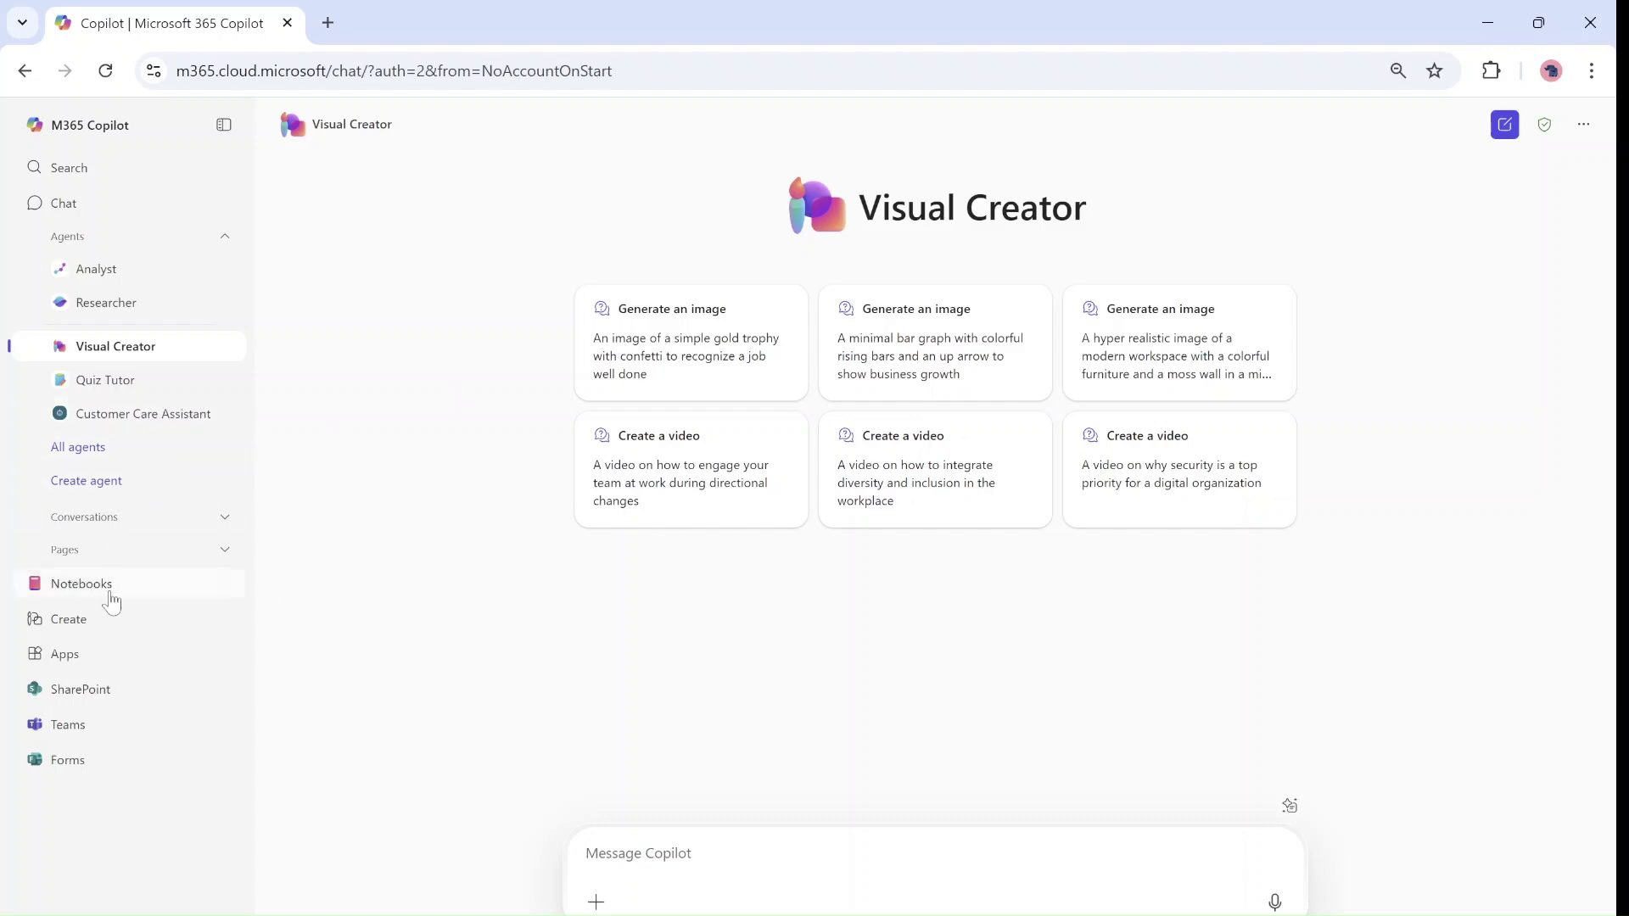
# Step: Browse All agents, view the Visual Creator agent's details card, then close it
pyautogui.click(118, 455)
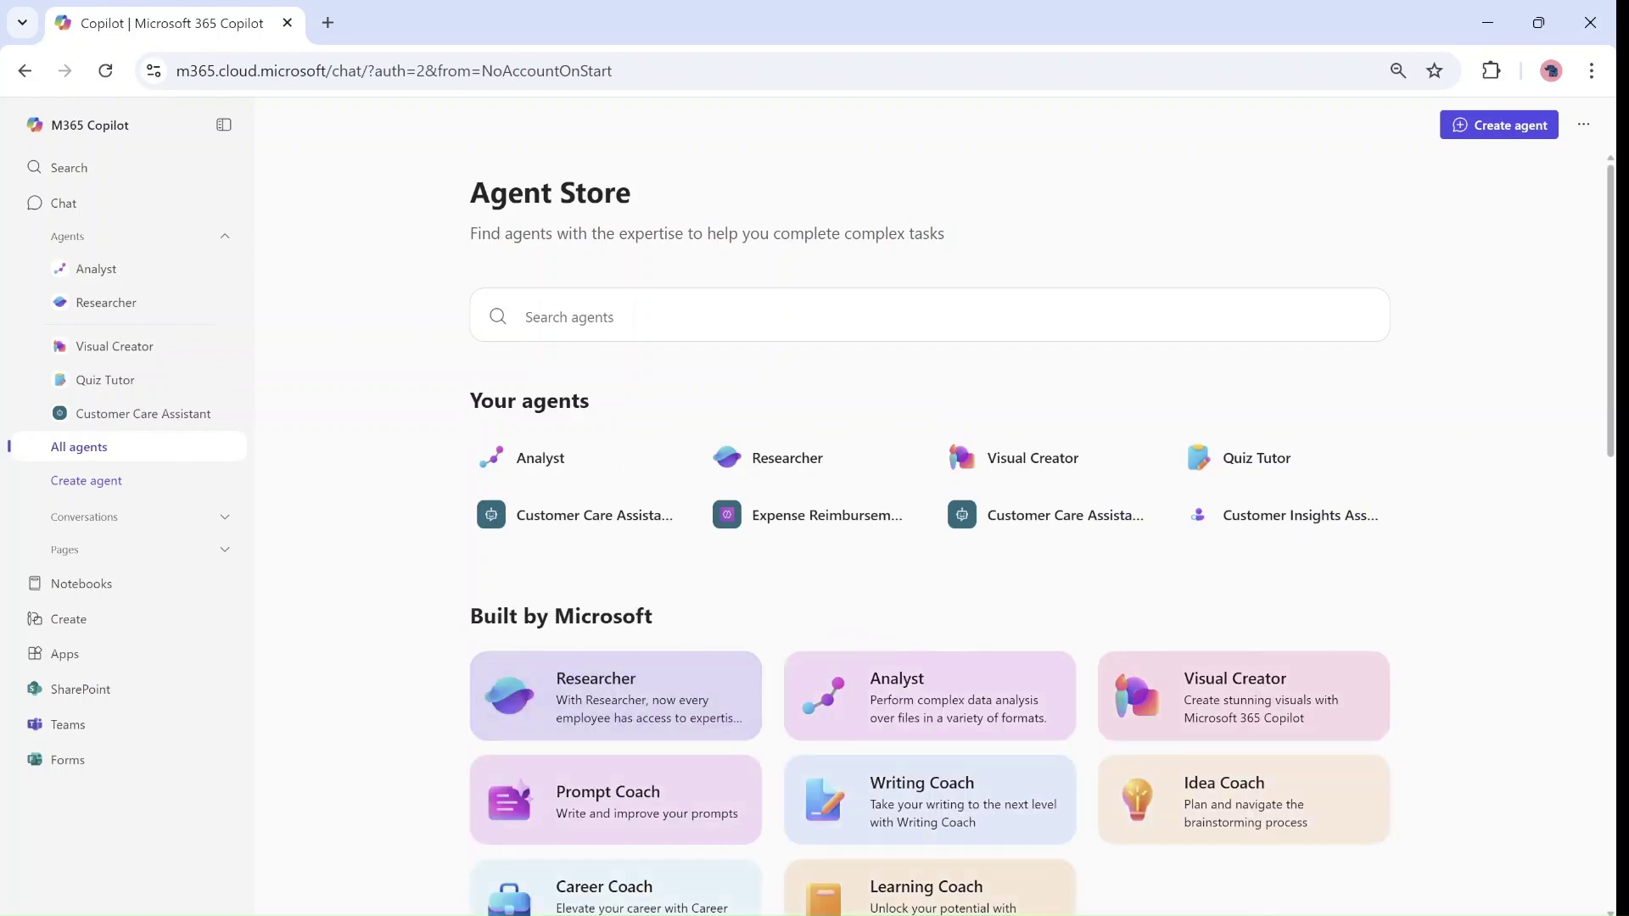
pyautogui.click(1269, 712)
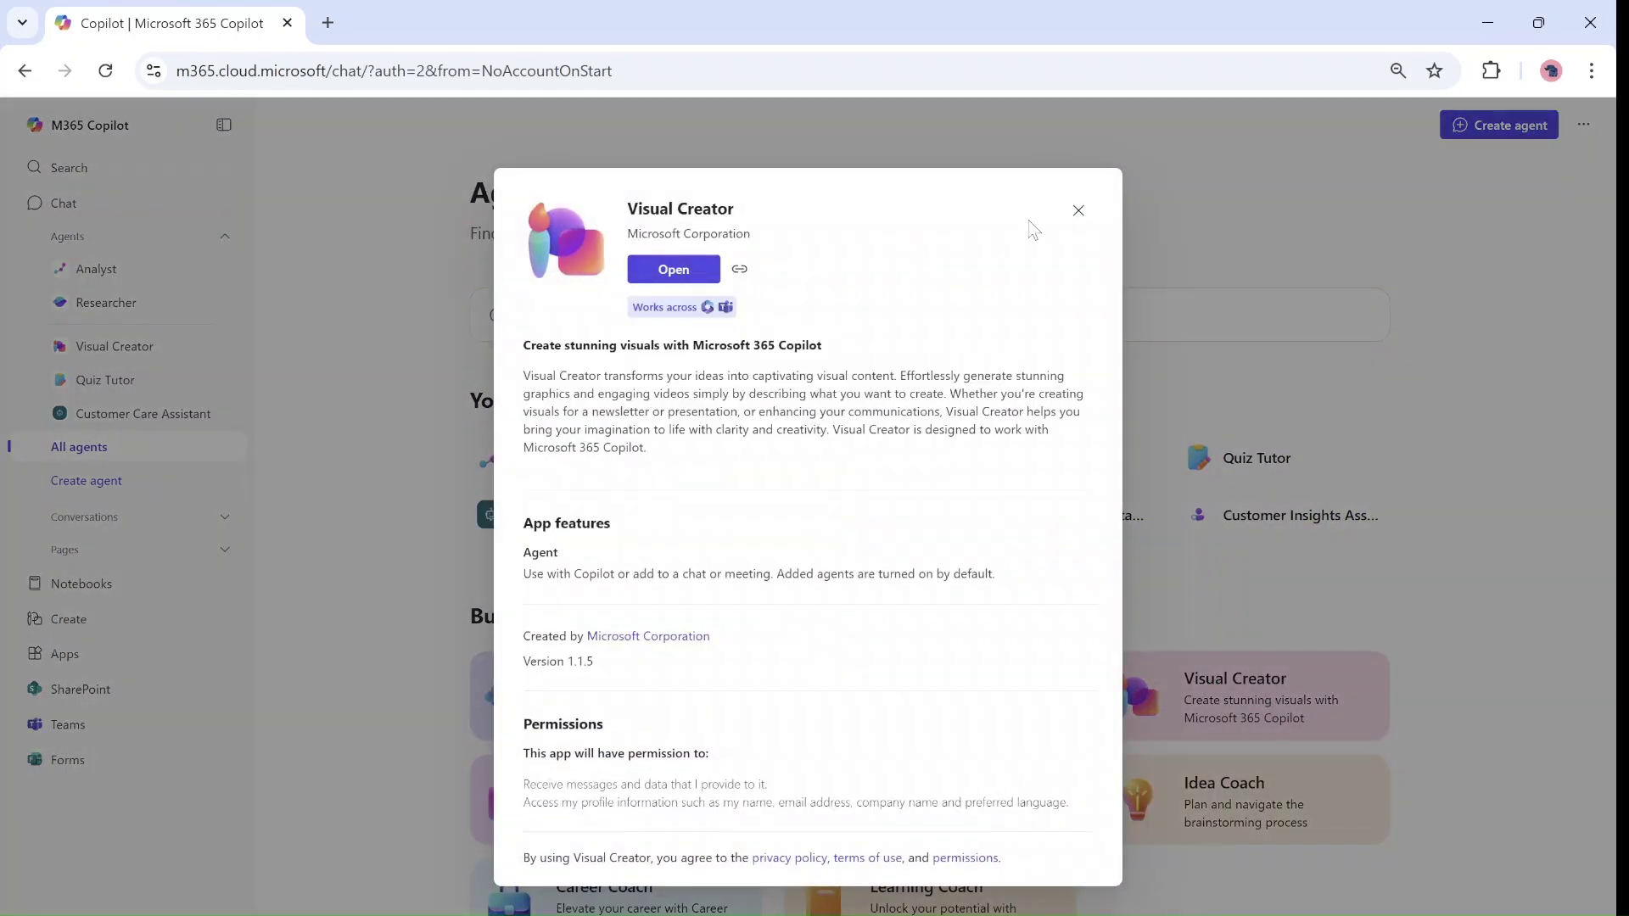
pyautogui.click(1079, 211)
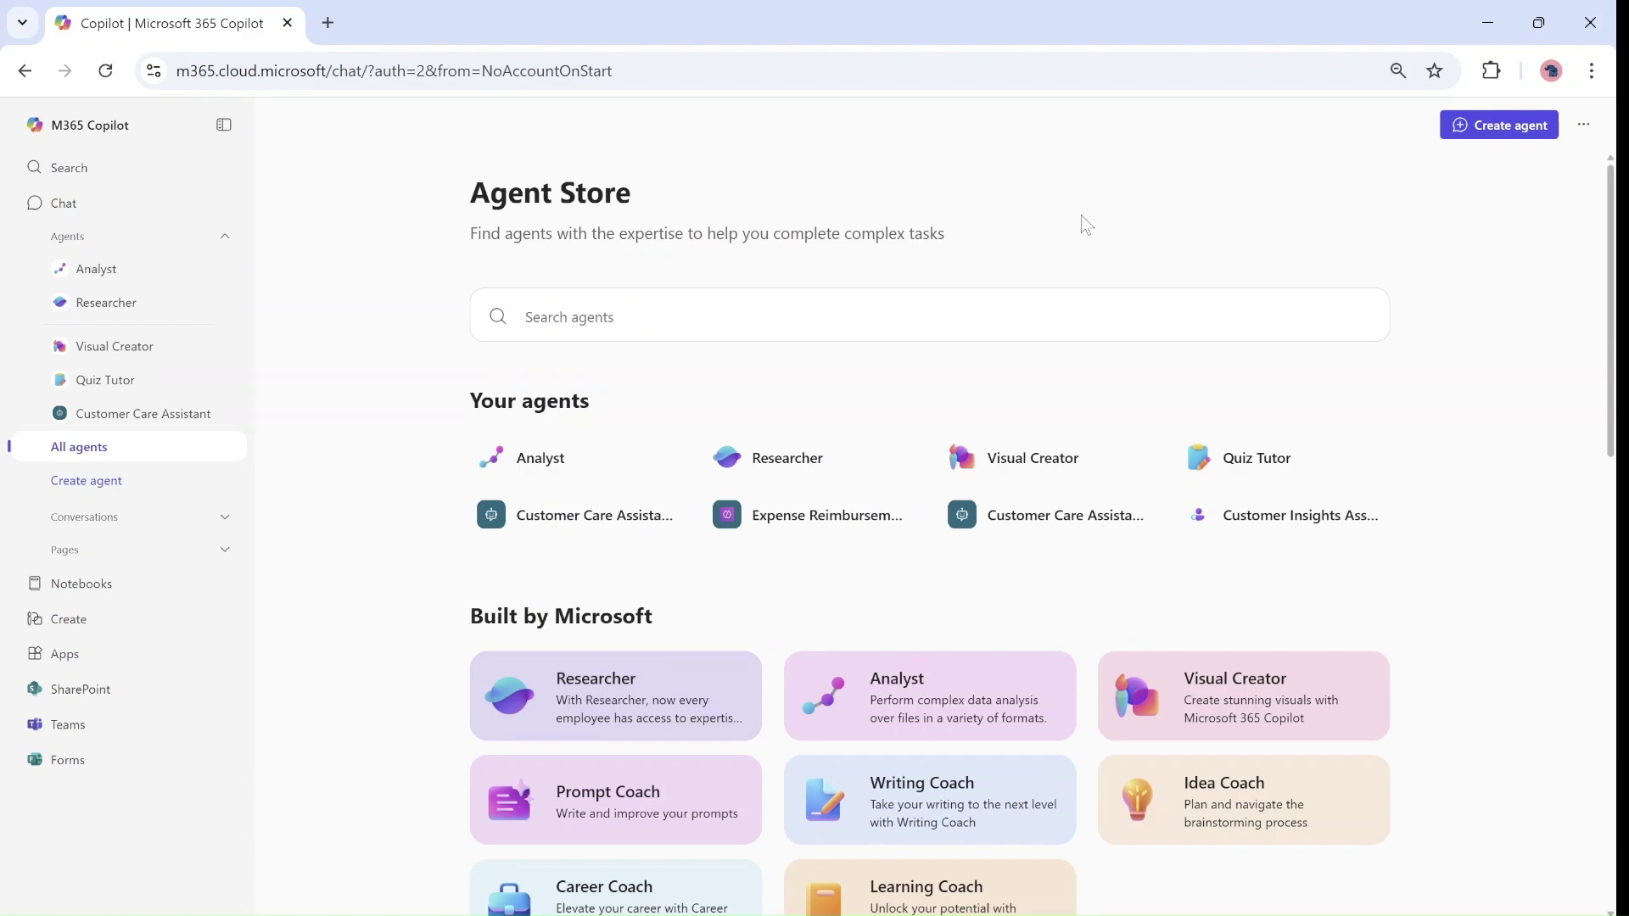
# Step: Go to the Create page and scroll through its video templates and presentation options
pyautogui.click(74, 622)
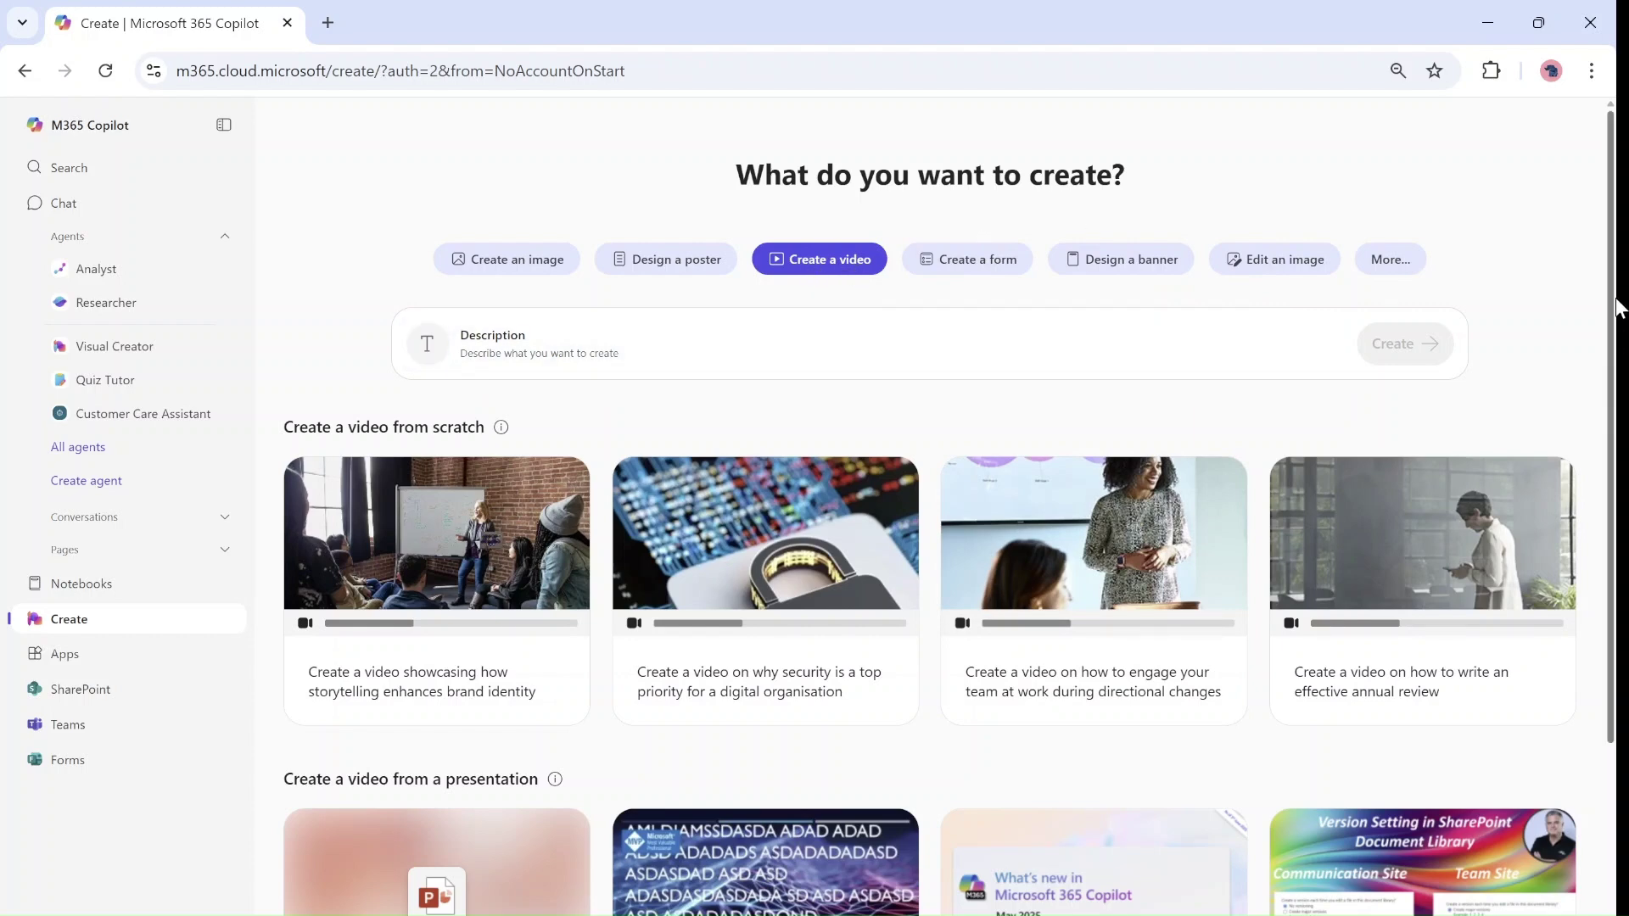
pyautogui.scroll(-1, 1619, 392)
pyautogui.scroll(-3, 1619, 373)
pyautogui.scroll(3, 1619, 322)
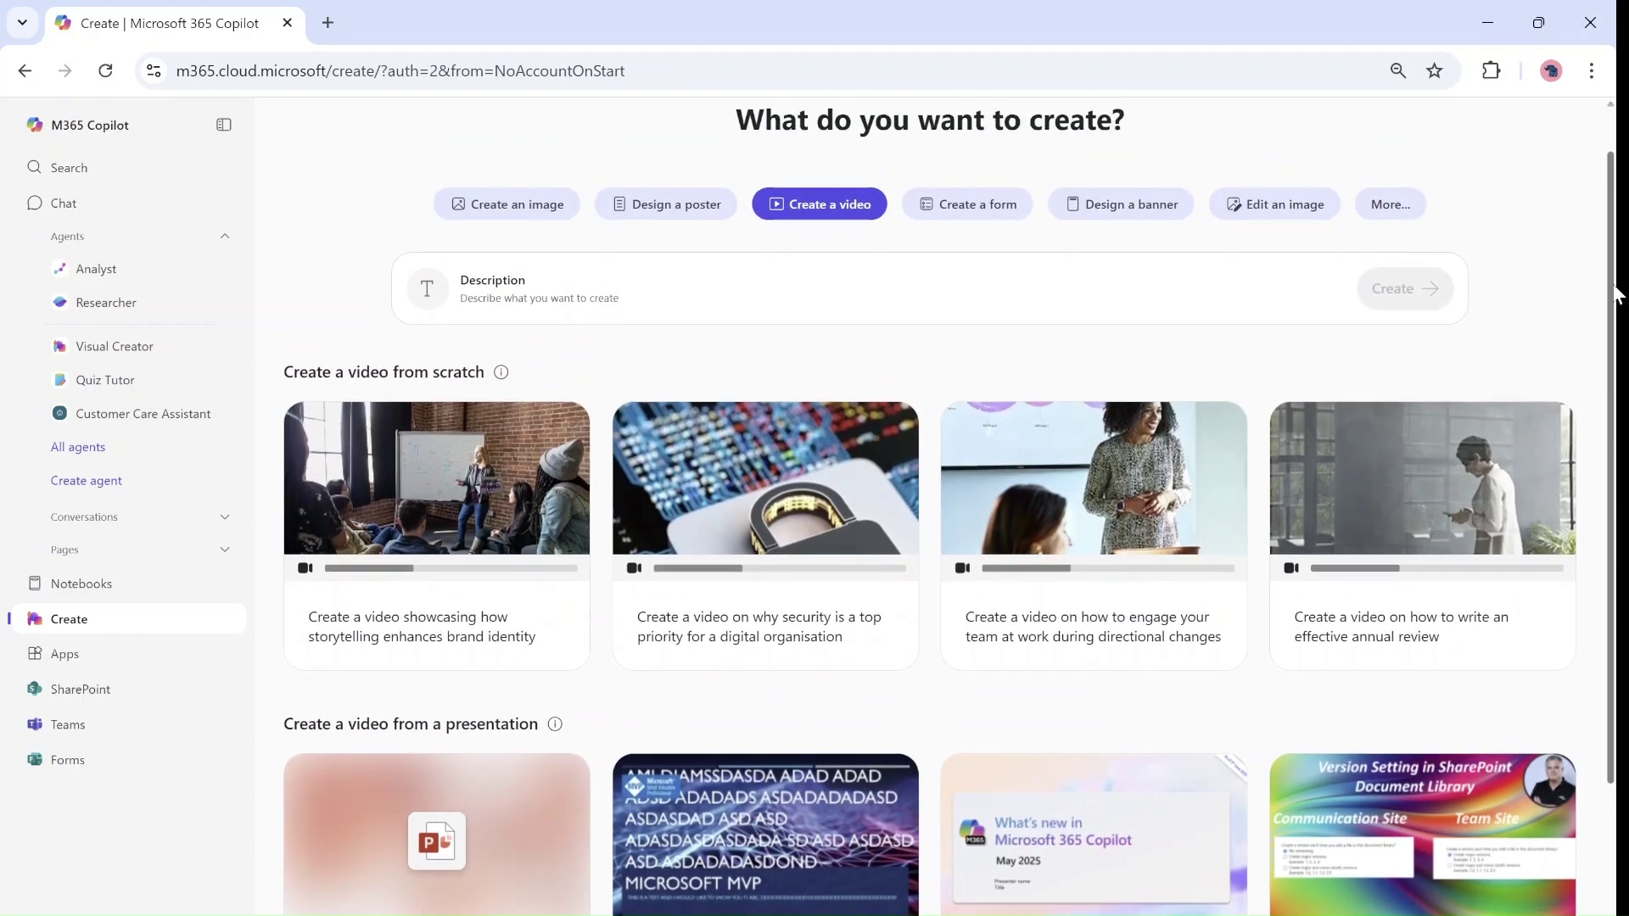
pyautogui.scroll(-2, 1617, 295)
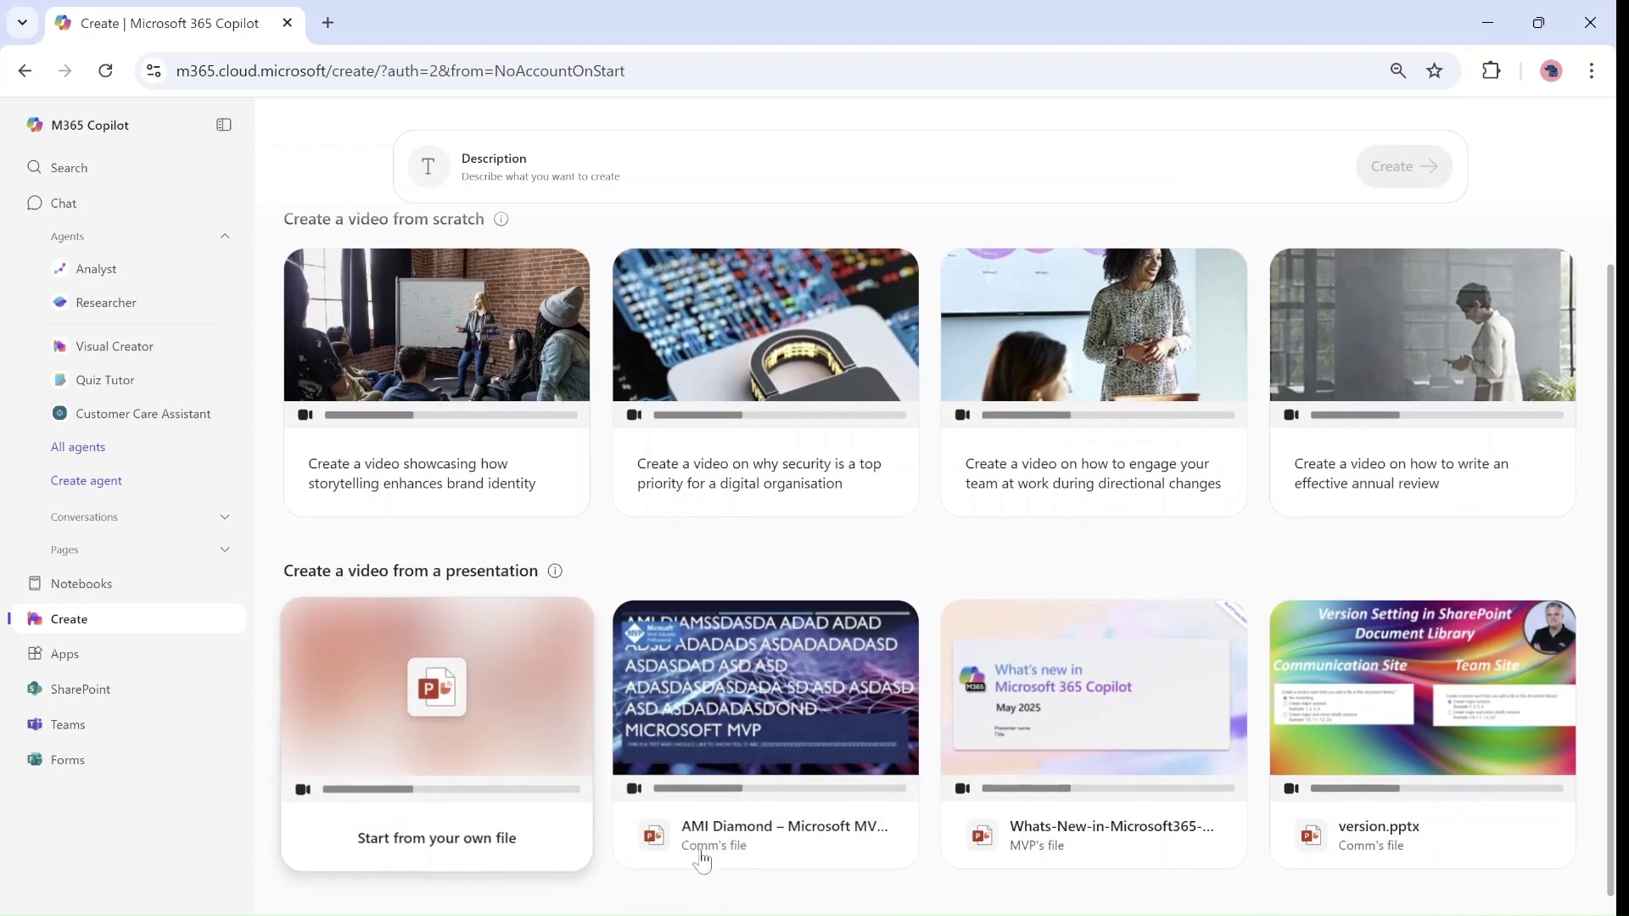
pyautogui.scroll(3, 1619, 463)
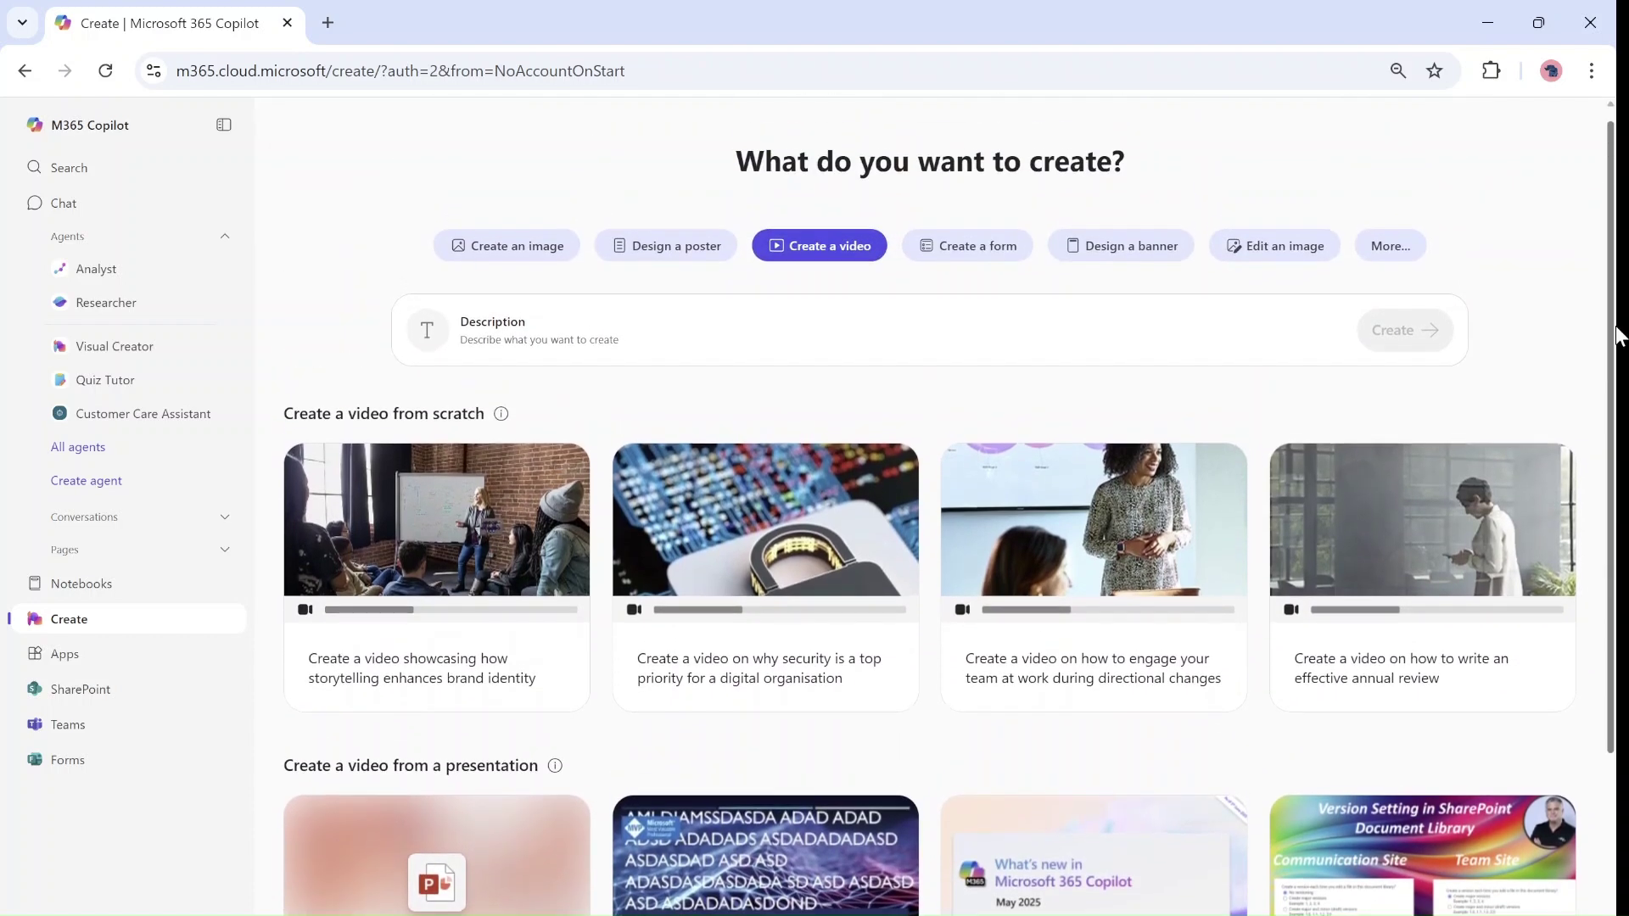
# Step: Replace the engagement template prompt with a work-life balance request, correct 'imprtance', and generate
pyautogui.click(1117, 547)
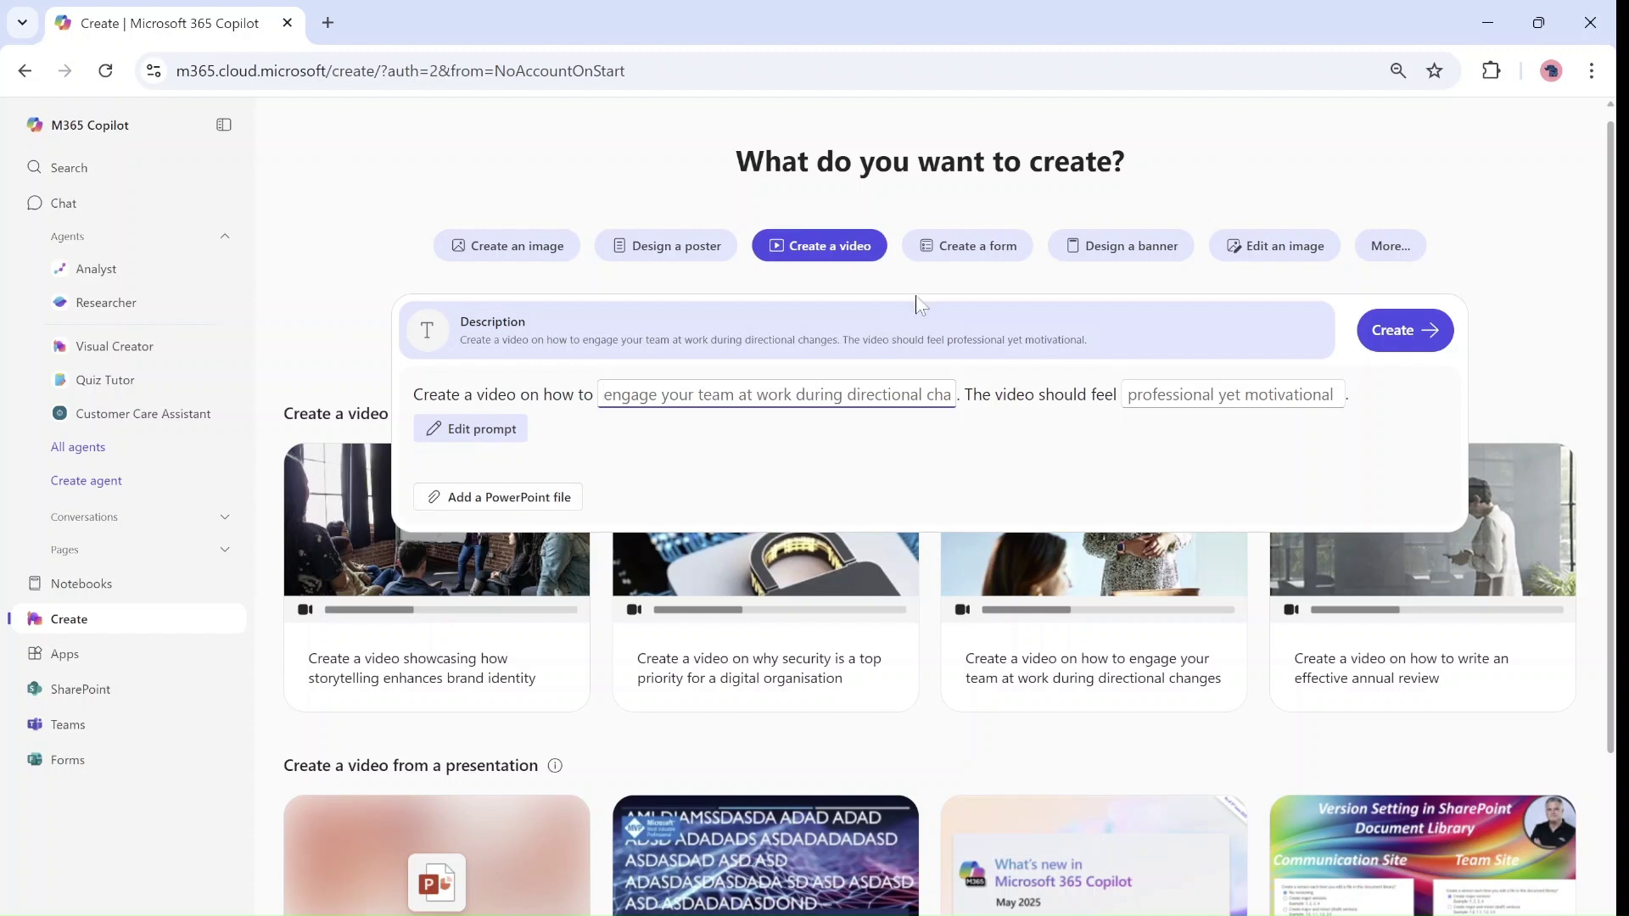
pyautogui.click(475, 429)
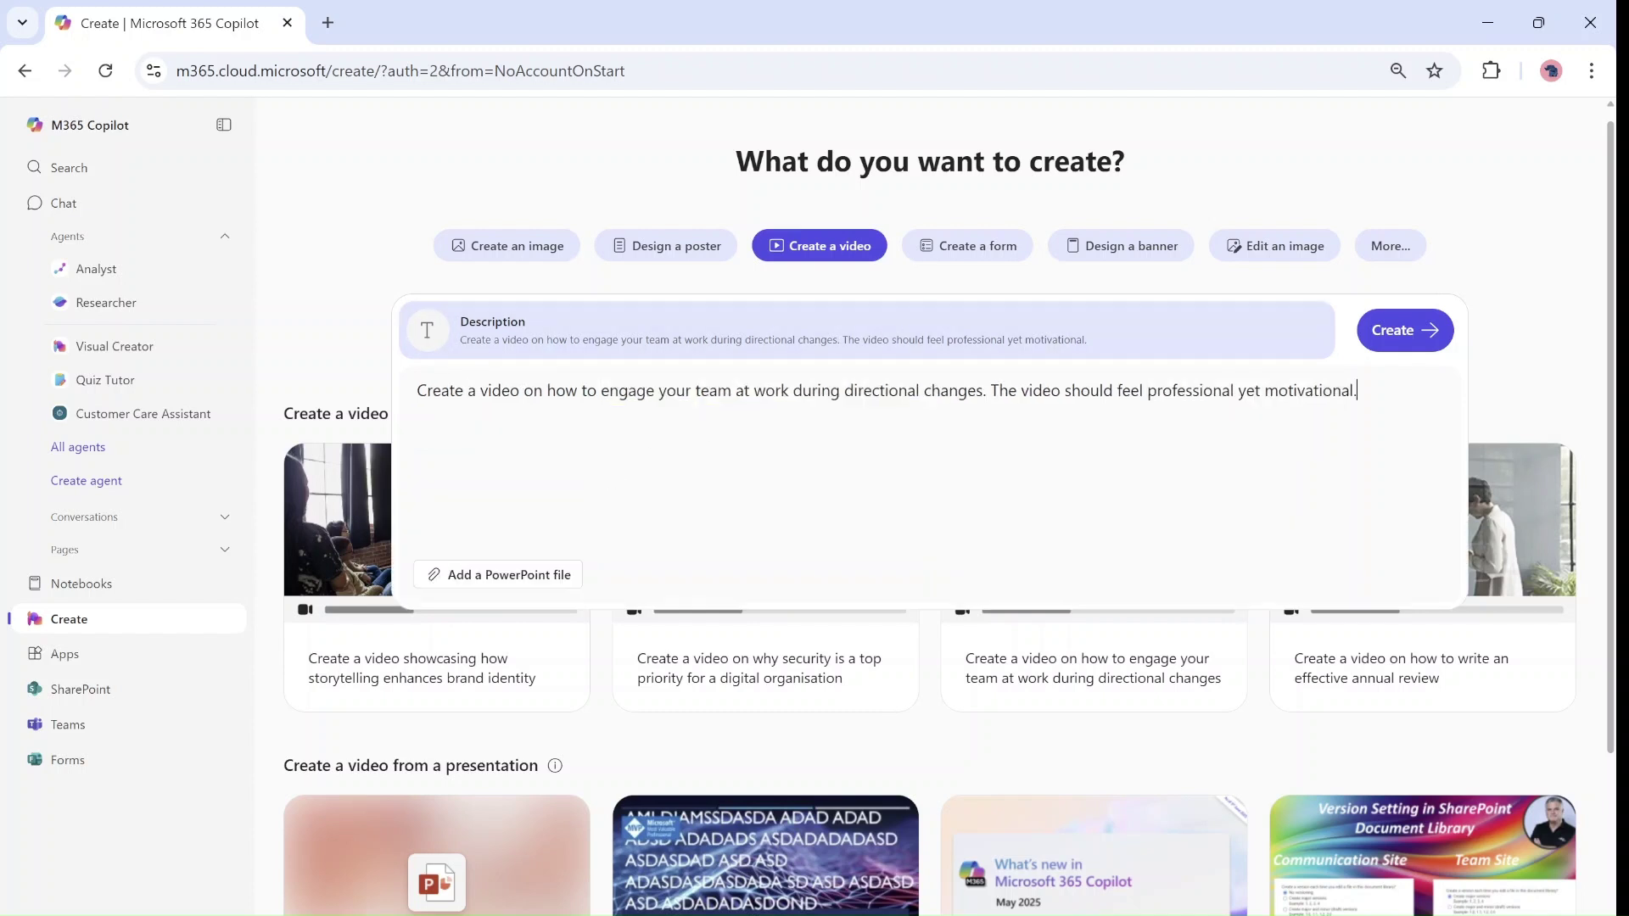
pyautogui.hotkey('ctrl', 'a')
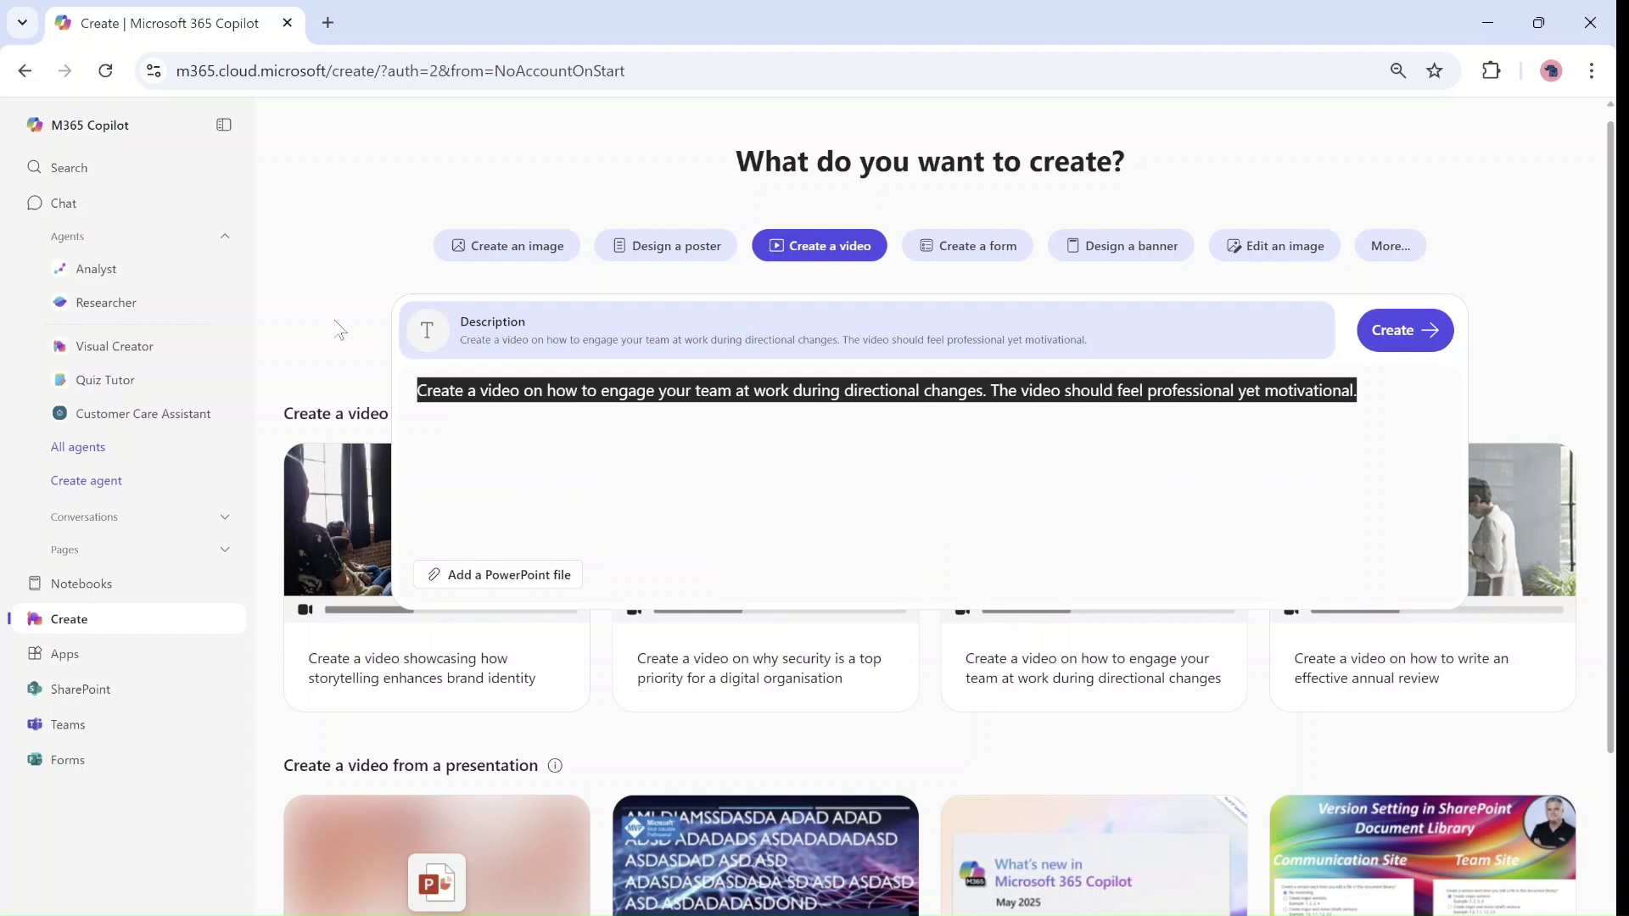
pyautogui.write('reate a video about the imprtance of work life balance')
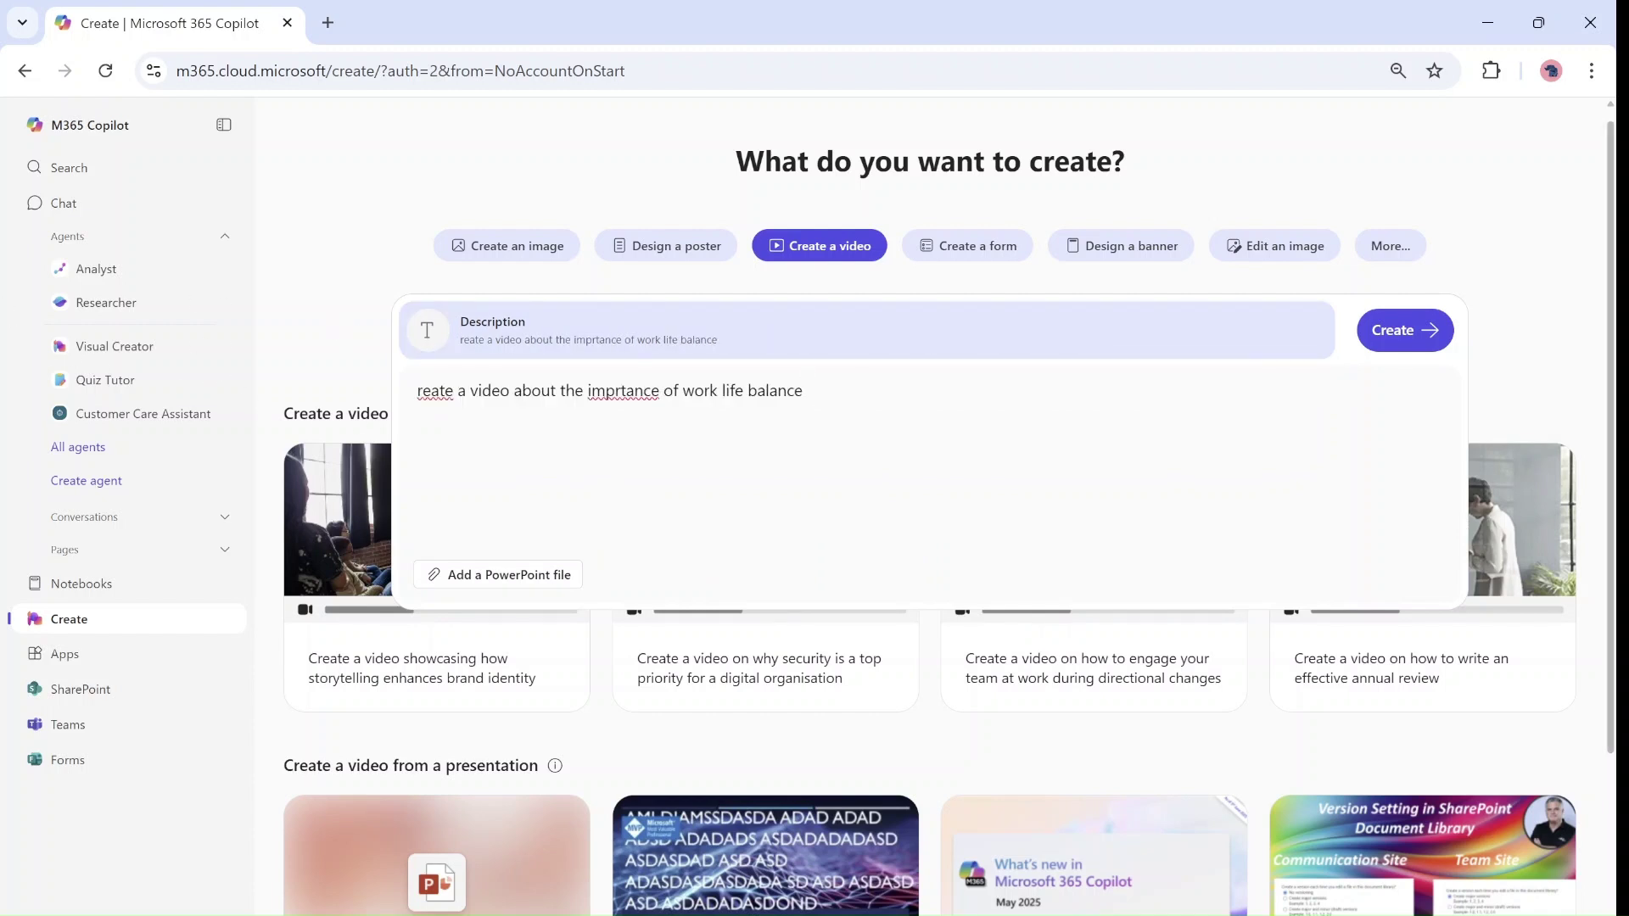
pyautogui.write('C')
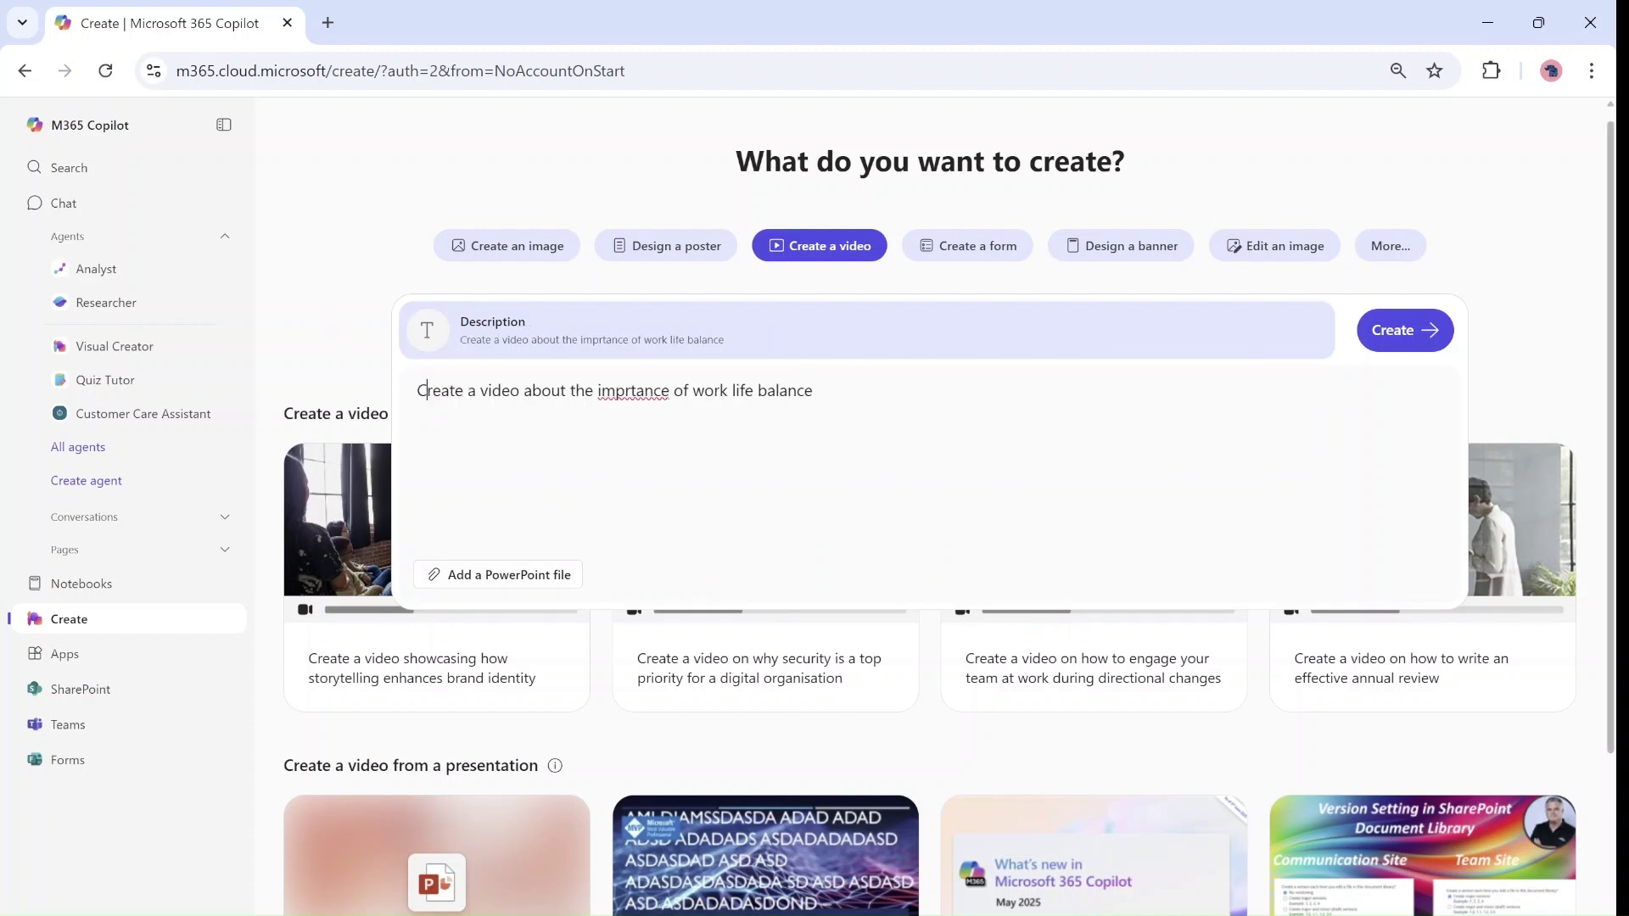
pyautogui.rightClick(632, 392)
pyautogui.click(687, 425)
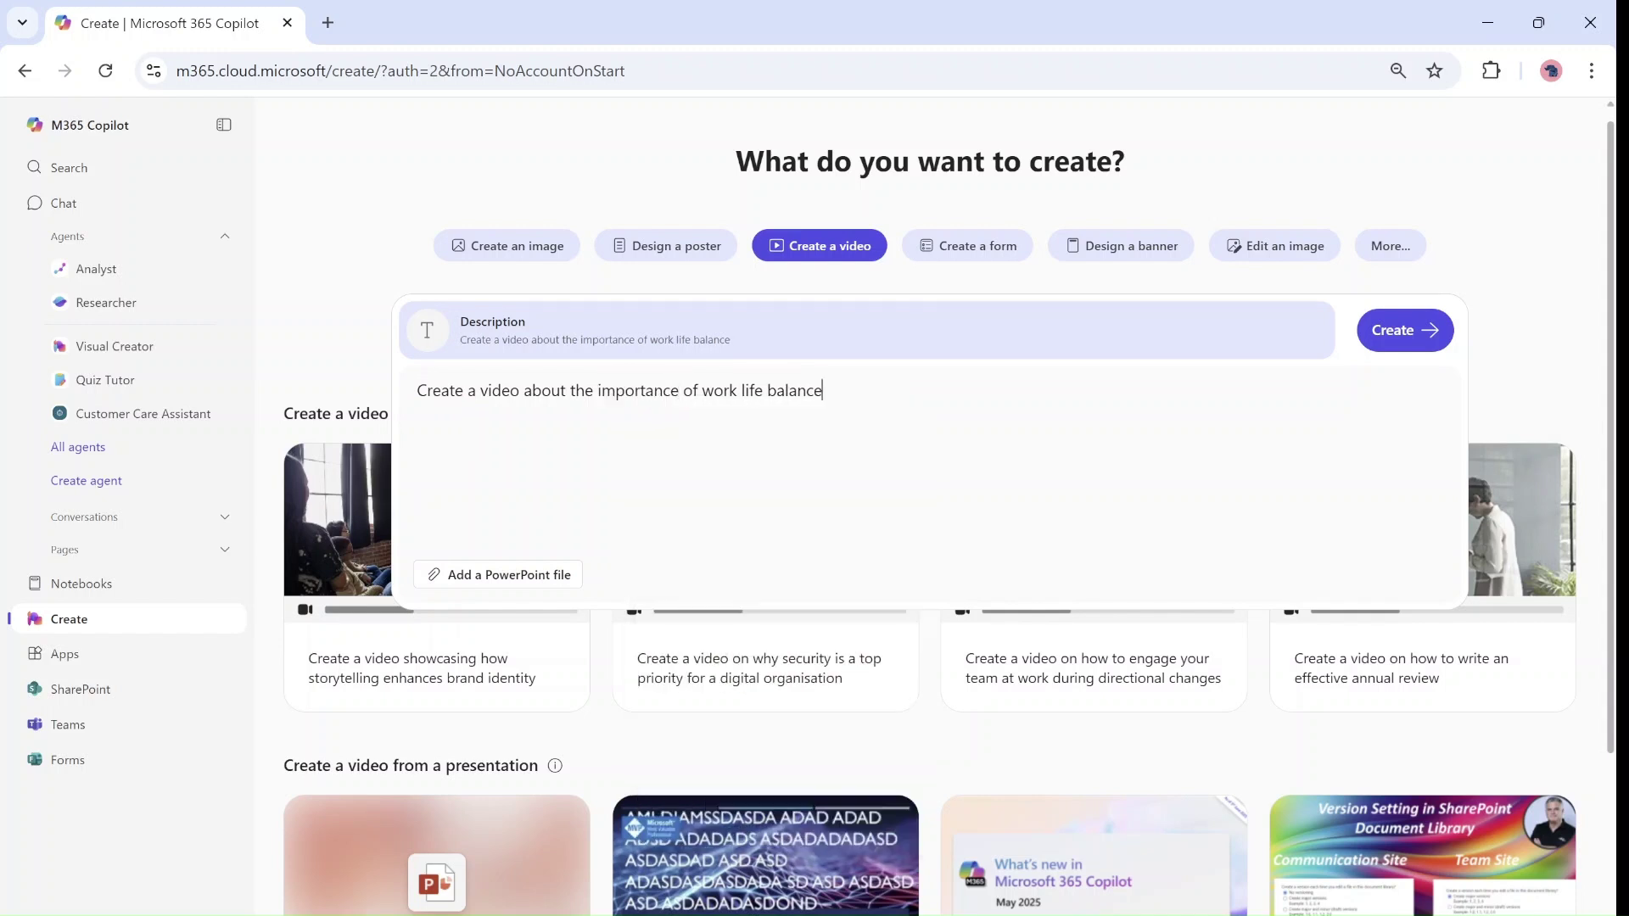
pyautogui.click(1424, 339)
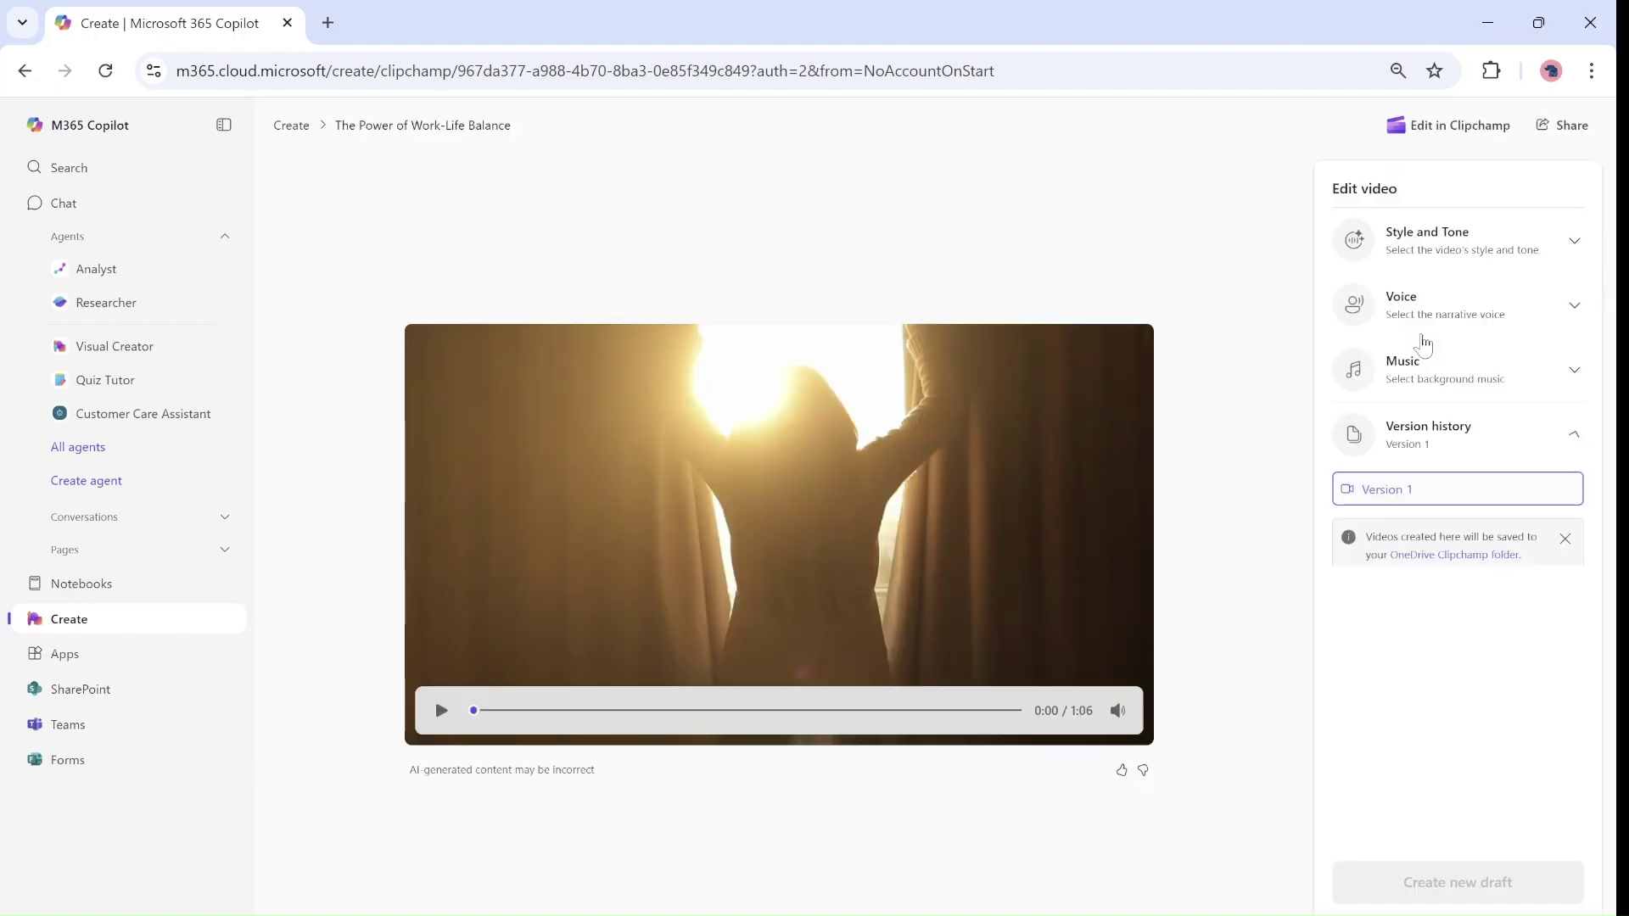
# Step: Play the generated work-life balance video and pause it at 0:05
pyautogui.click(441, 711)
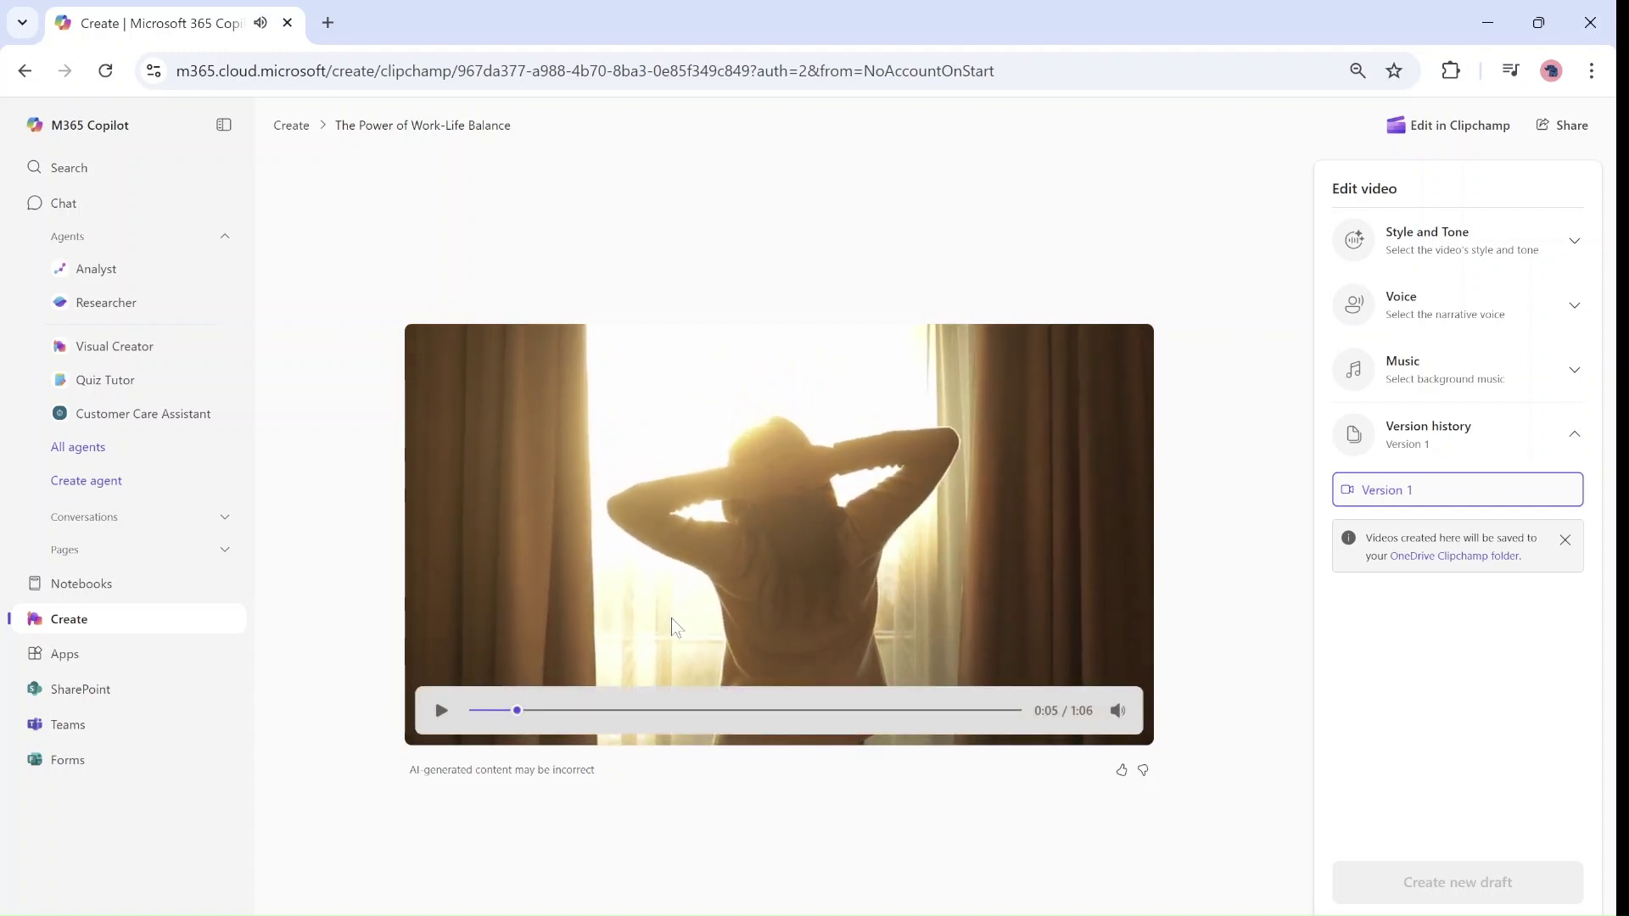
pyautogui.click(440, 713)
# Step: Set the narrator voice to Neutral and the background music to None
pyautogui.click(1573, 243)
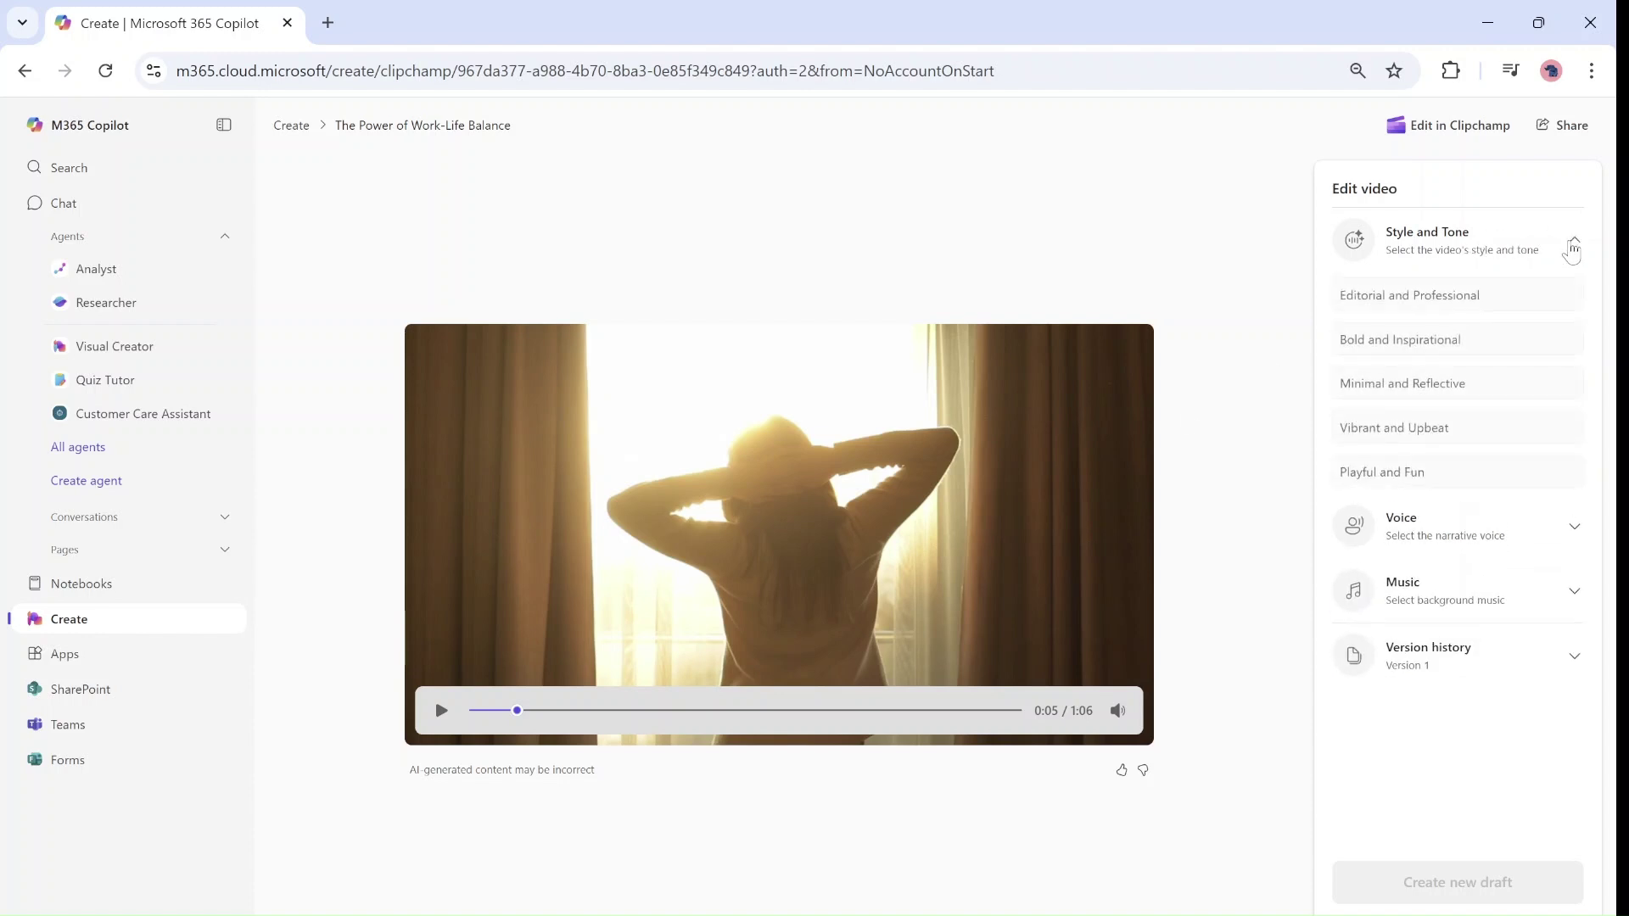
pyautogui.click(1569, 530)
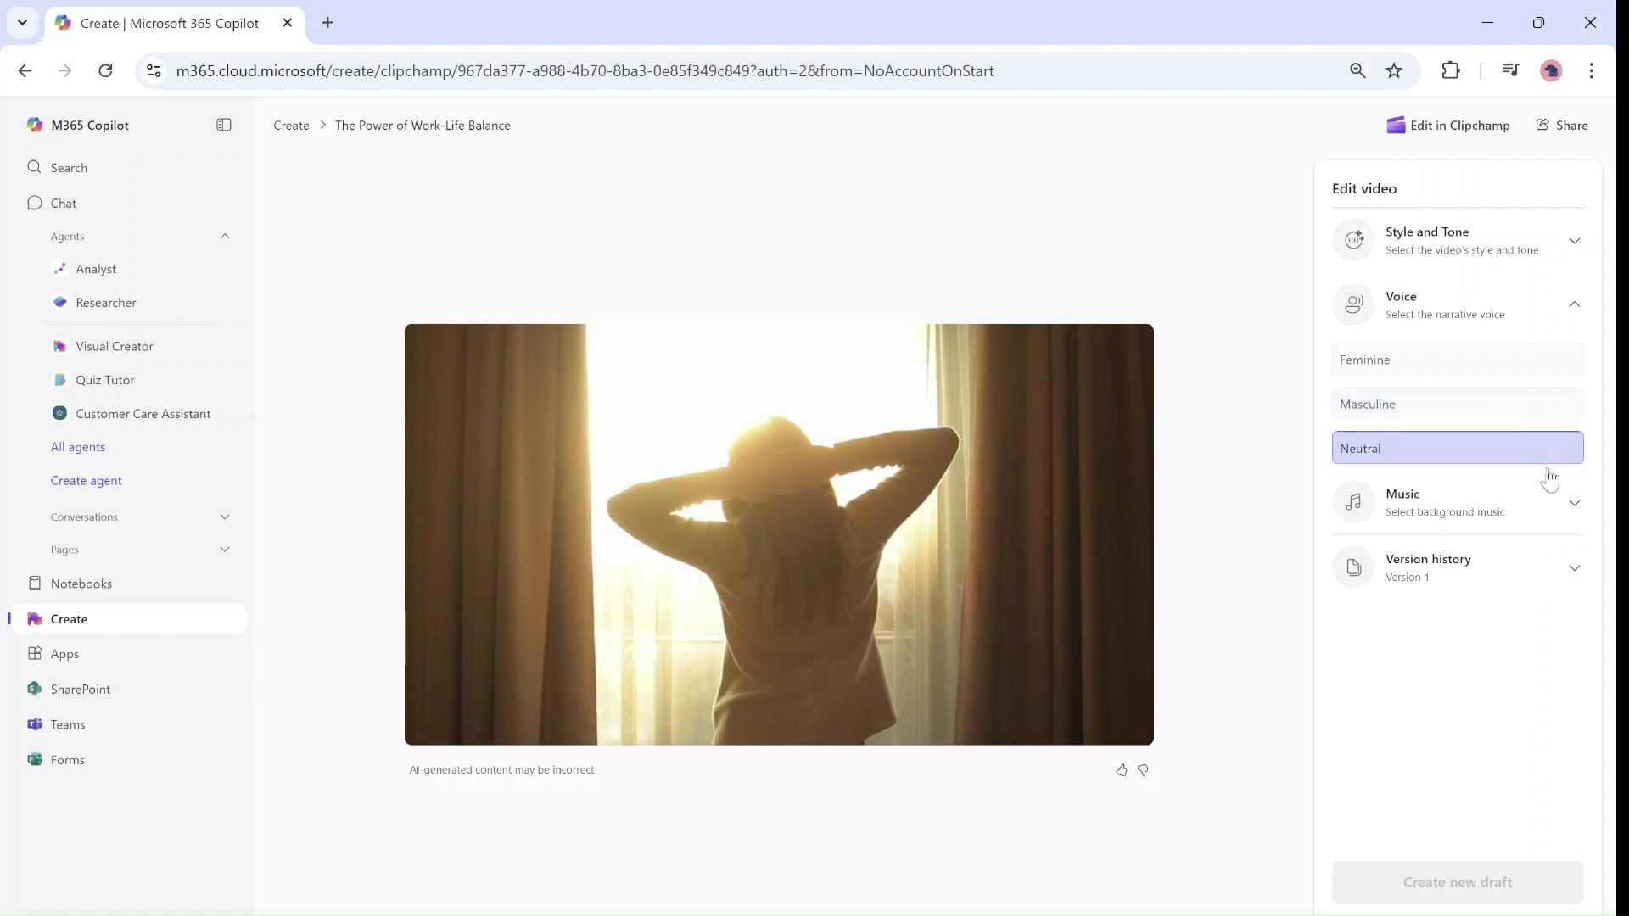
pyautogui.click(1526, 451)
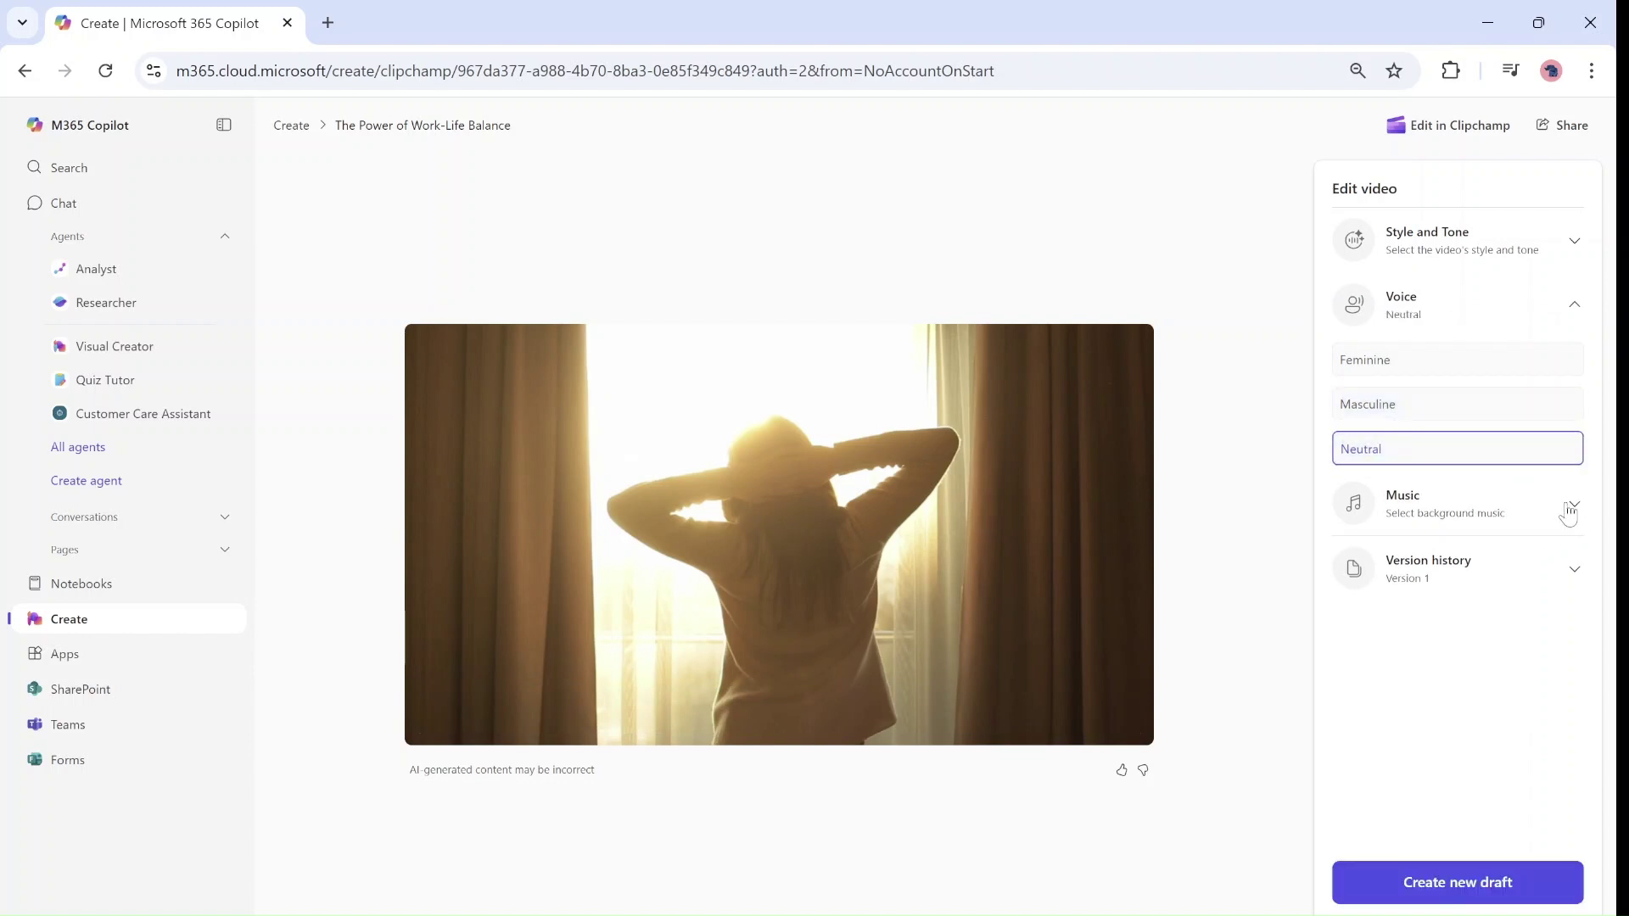
pyautogui.click(1570, 505)
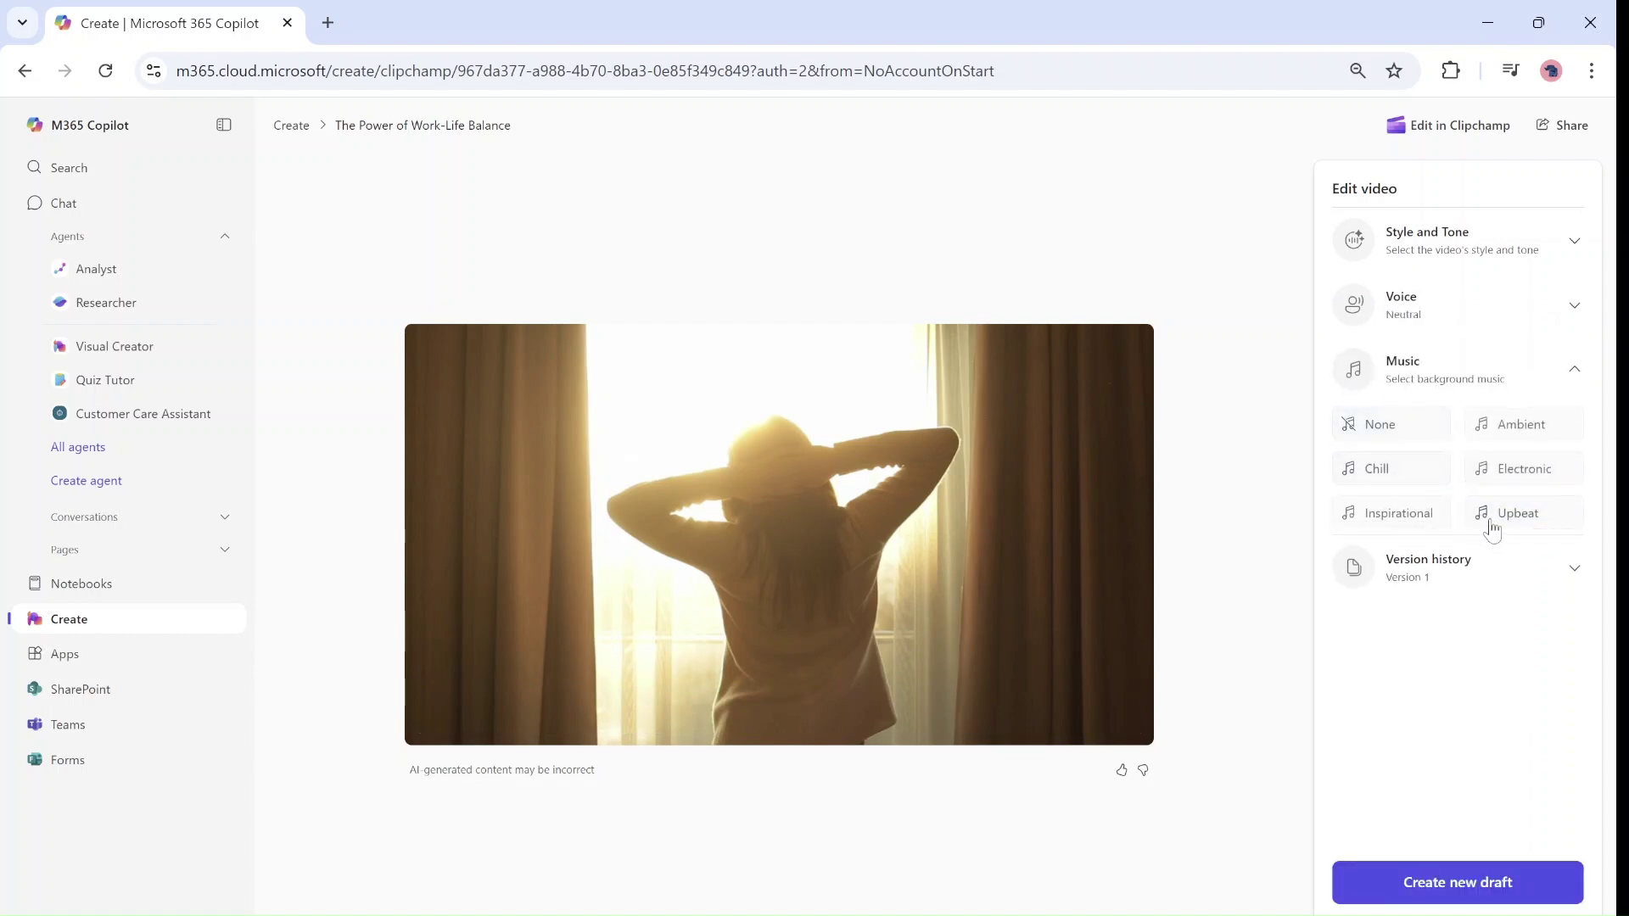
pyautogui.click(1379, 429)
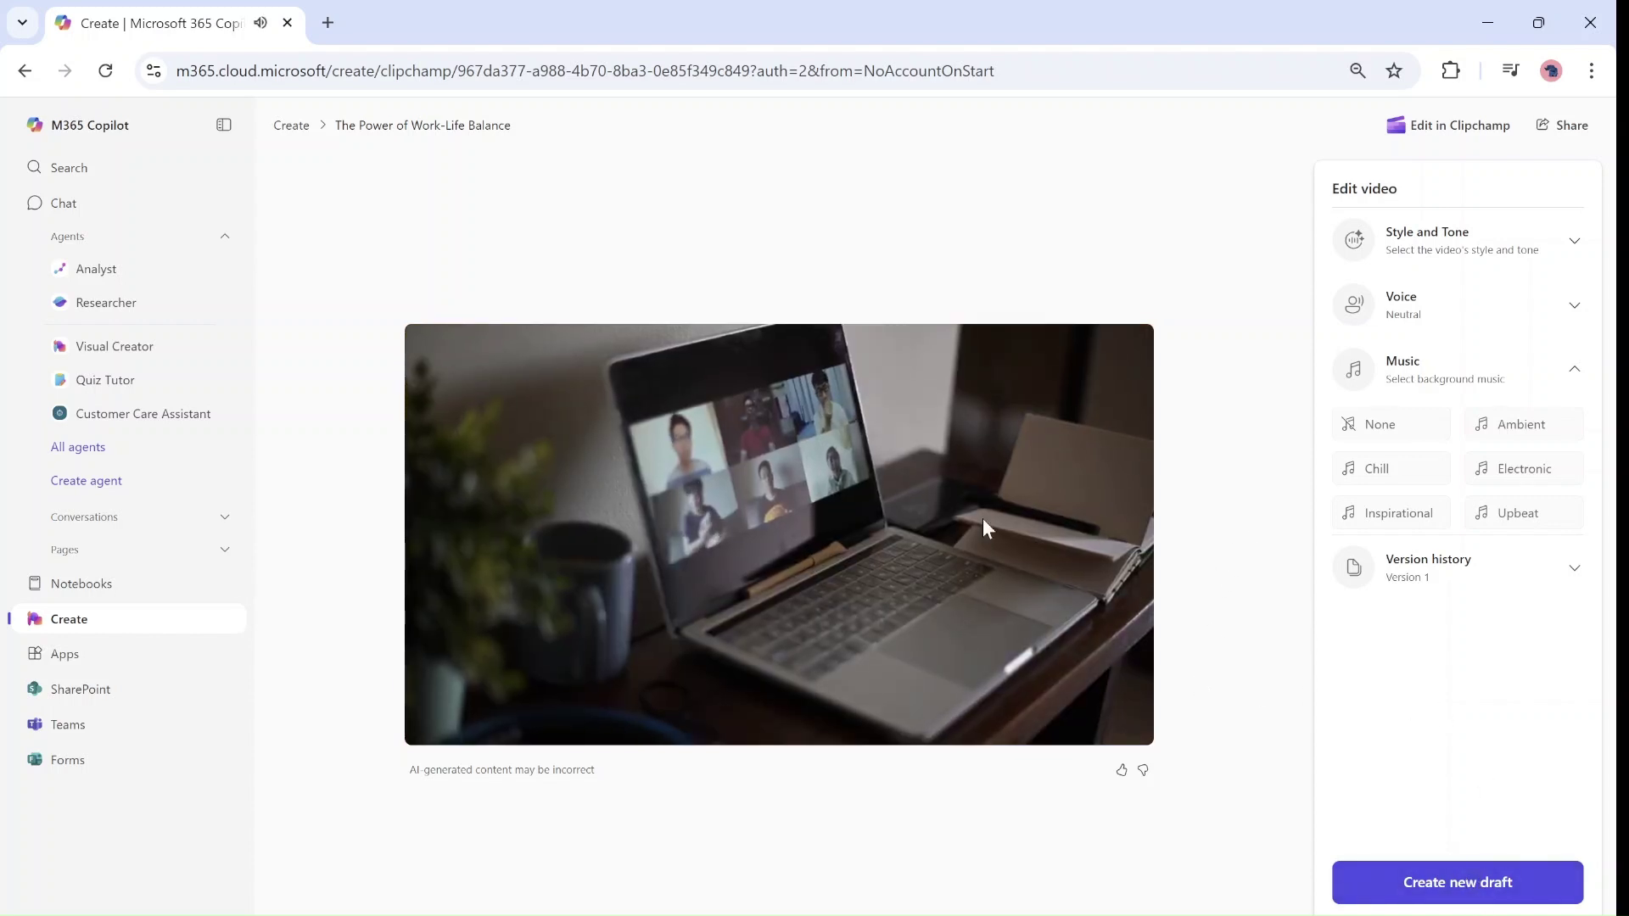
# Step: Pause the updated preview and open the video in the full Clipchamp editor
pyautogui.moveTo(461, 663)
pyautogui.click(441, 713)
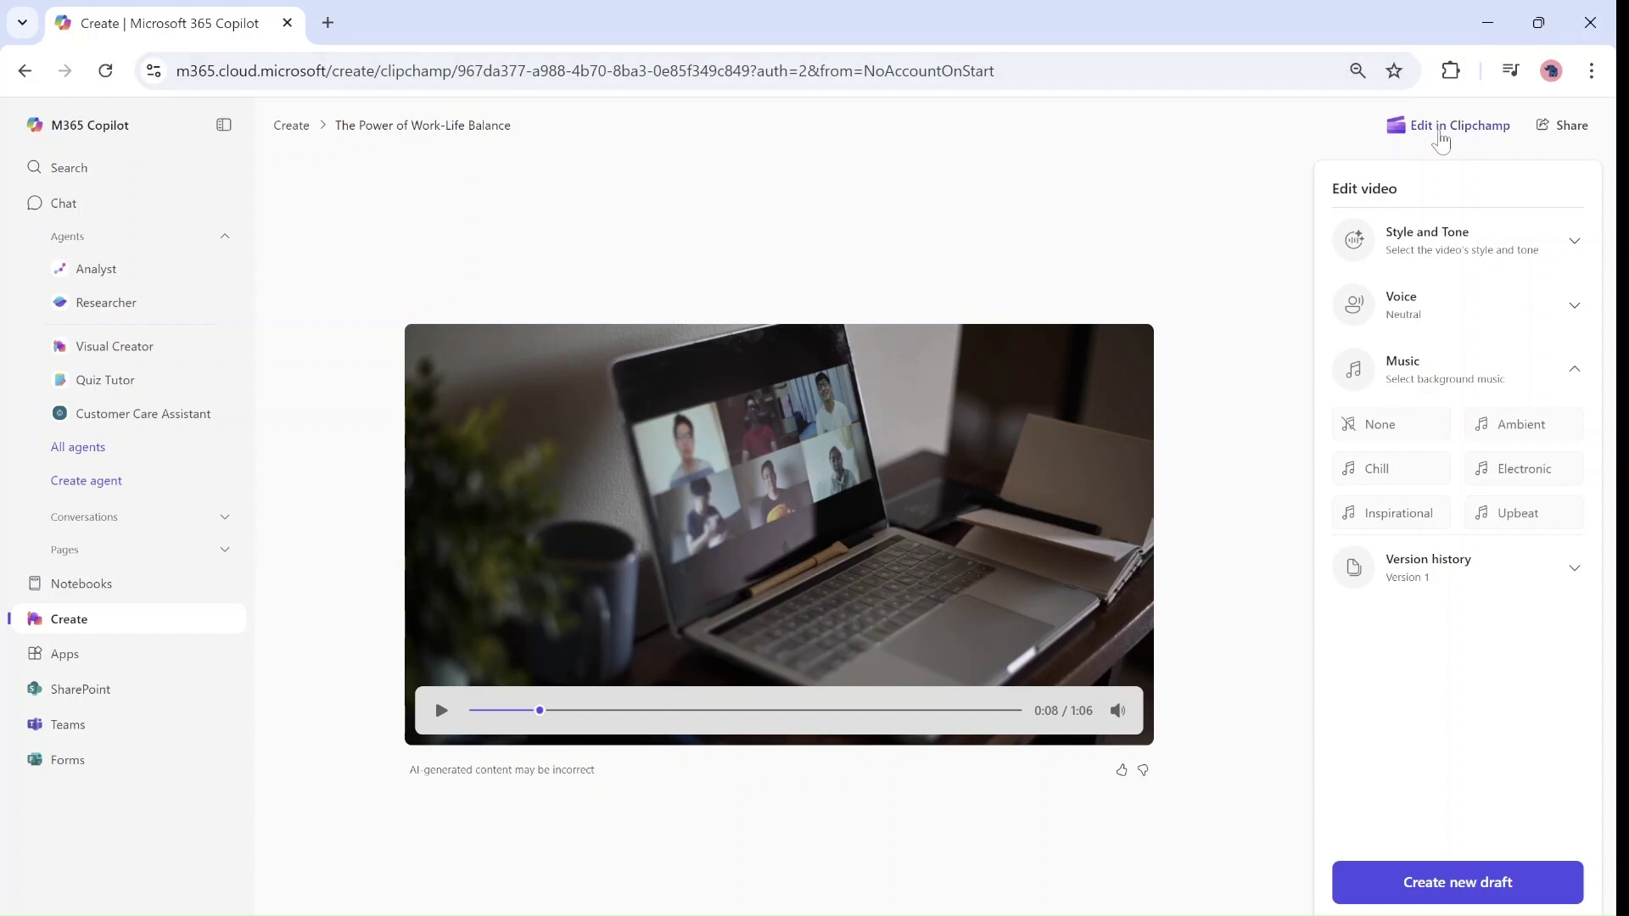
pyautogui.click(1443, 134)
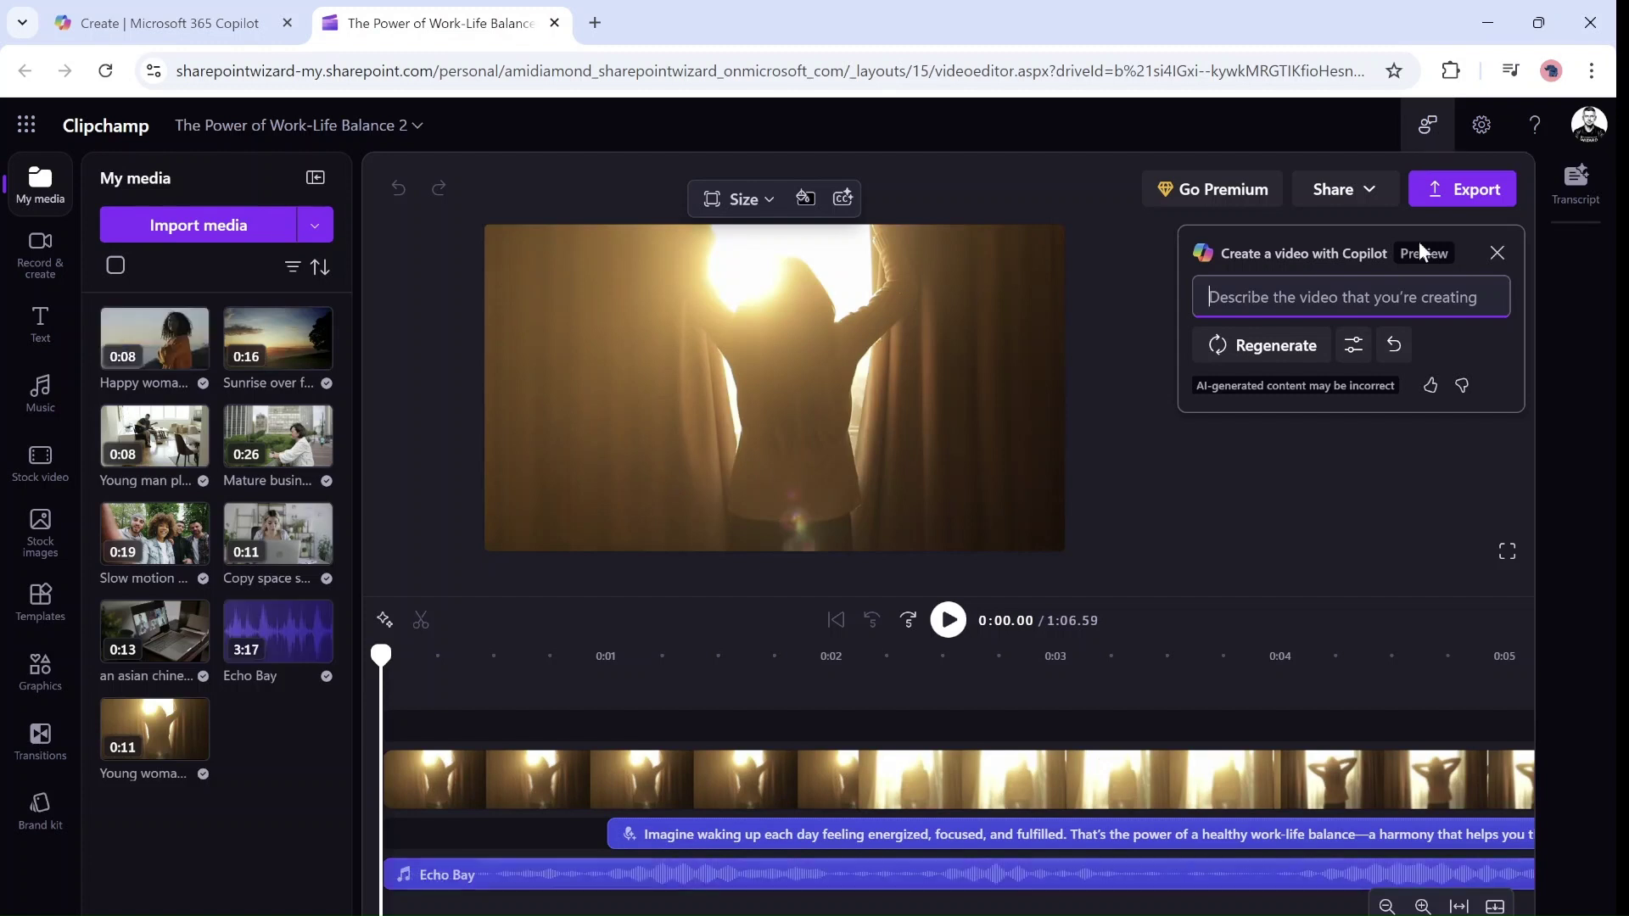
# Step: Inspect the footage clip, Echo Bay music track and narration clip on the Clipchamp timeline
pyautogui.click(1182, 791)
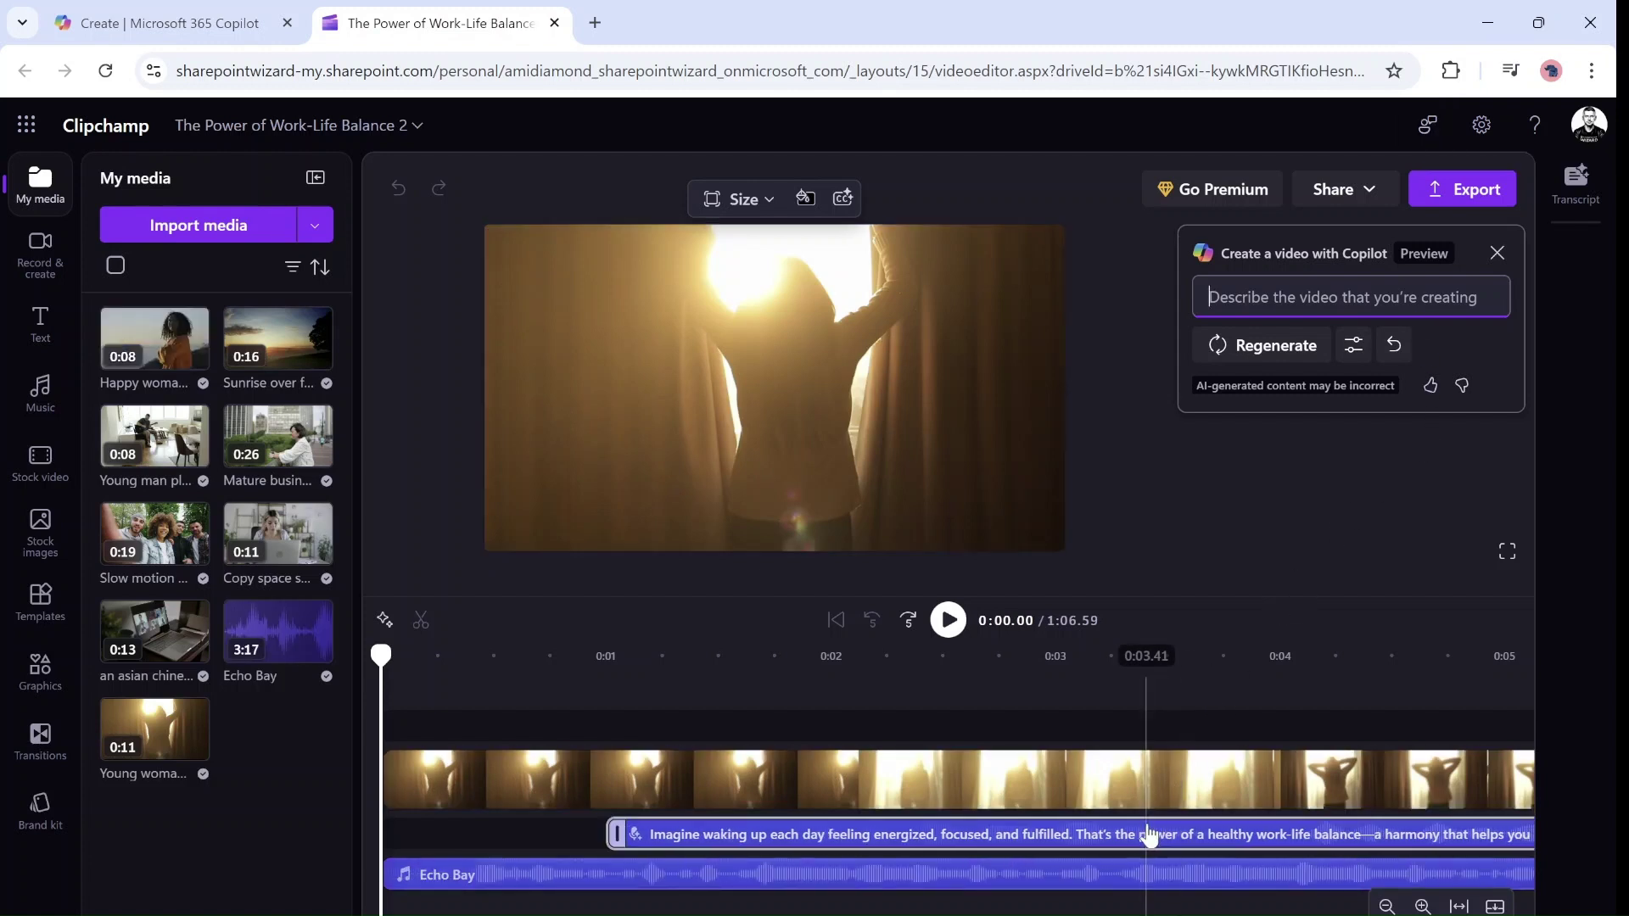
pyautogui.click(1127, 883)
pyautogui.click(1307, 373)
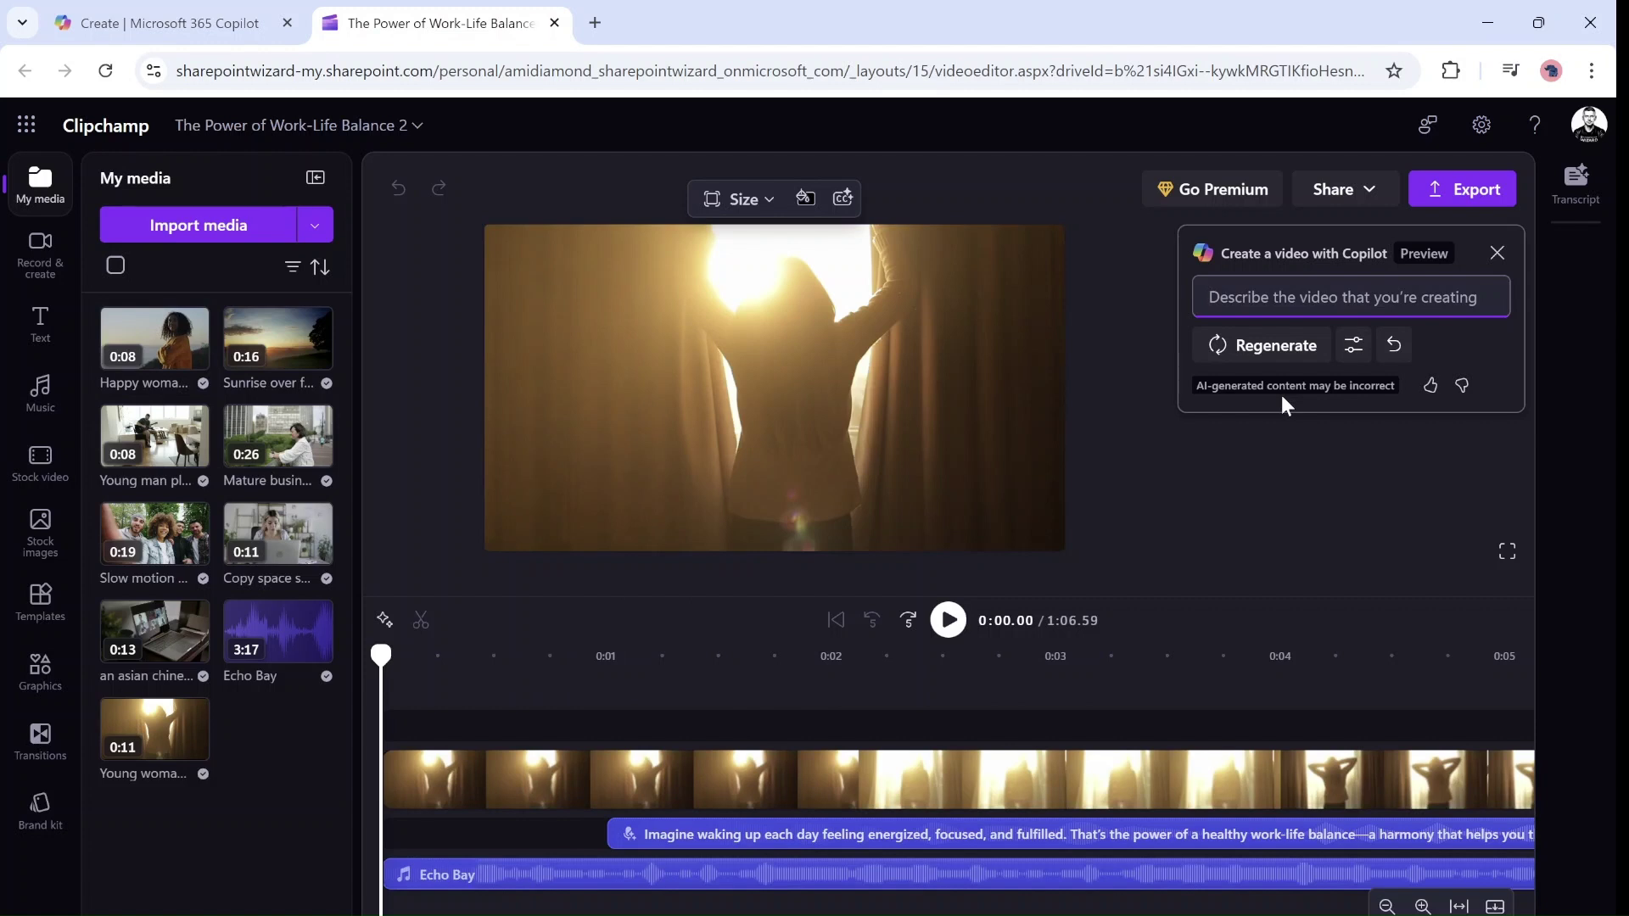
pyautogui.click(689, 840)
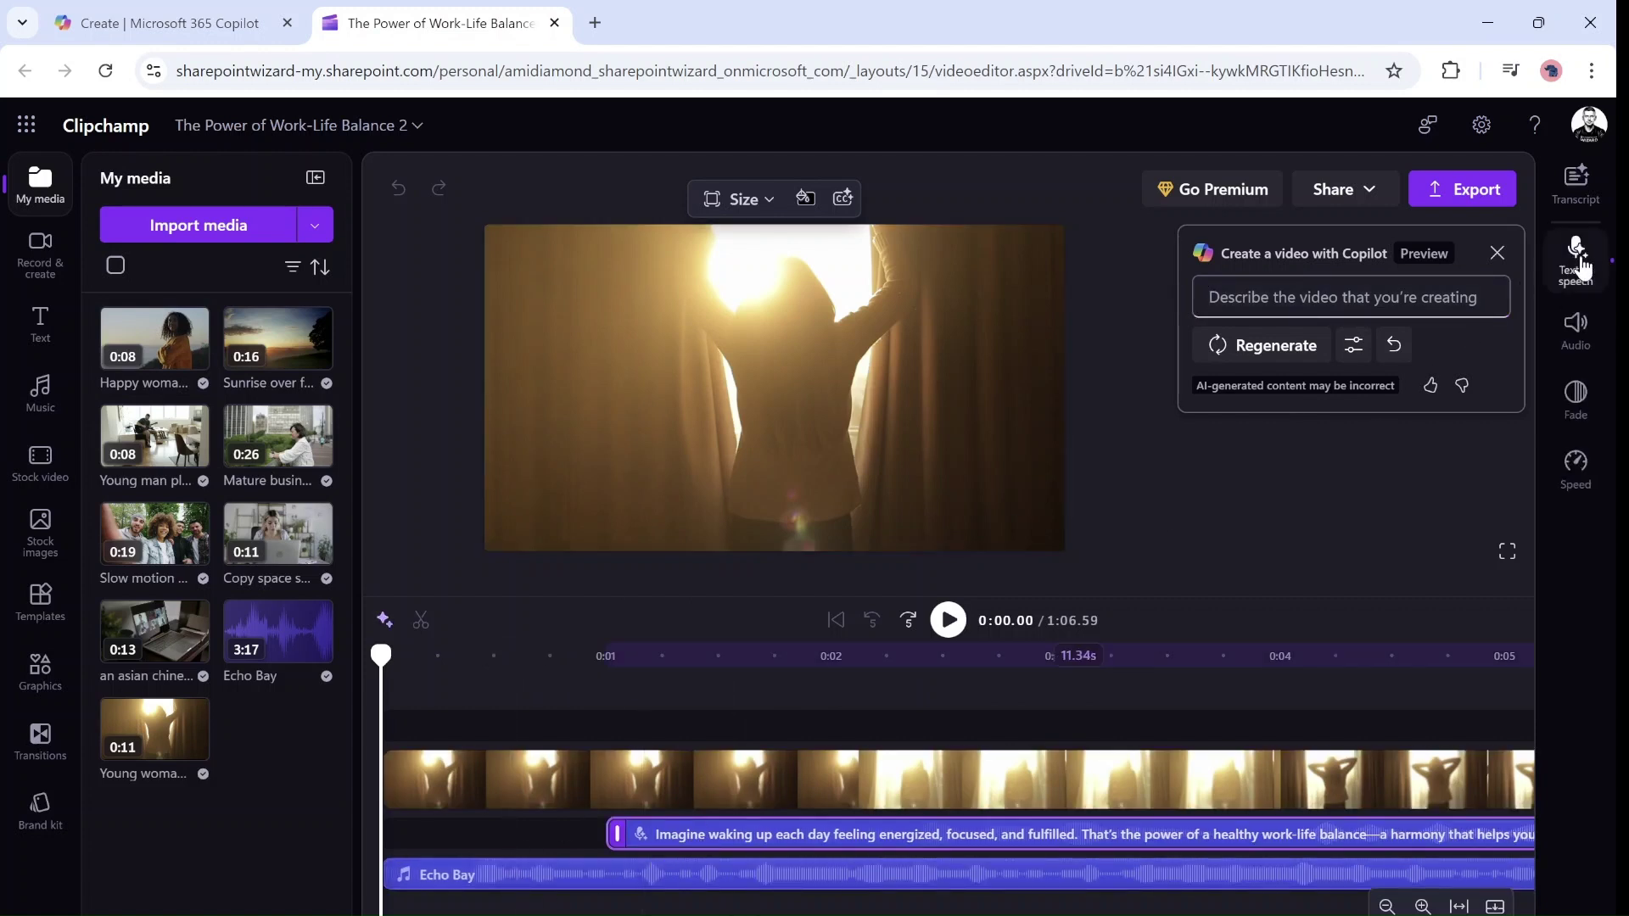
# Step: Show the narration's text-to-speech settings and browse voices, keeping Emma Multilingual
pyautogui.click(1590, 206)
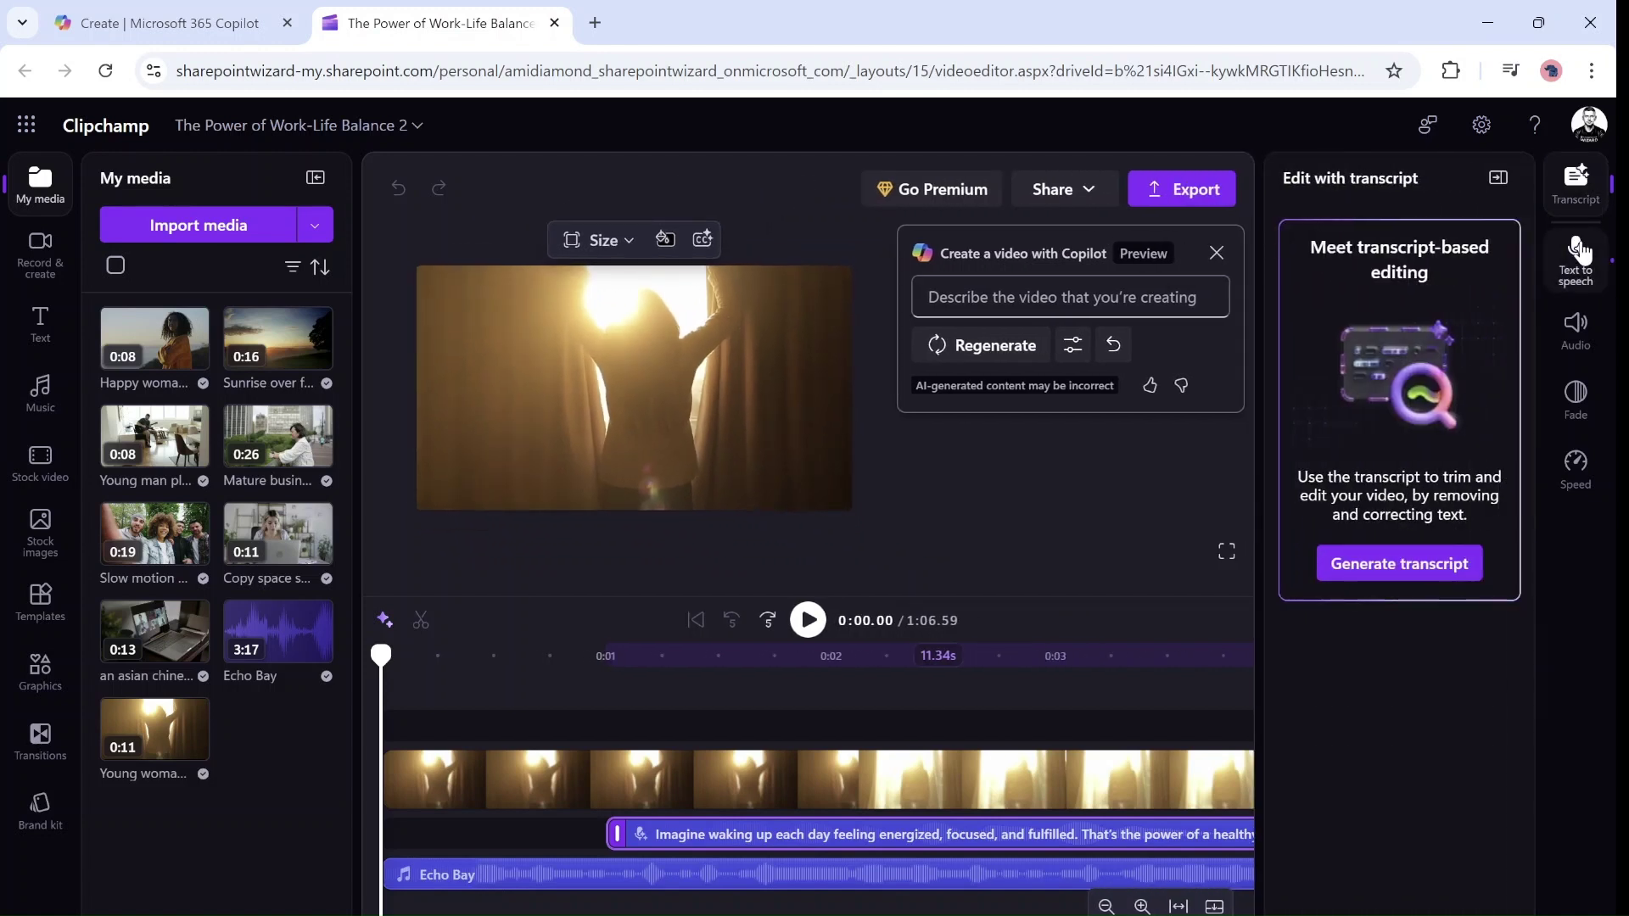
pyautogui.click(1579, 249)
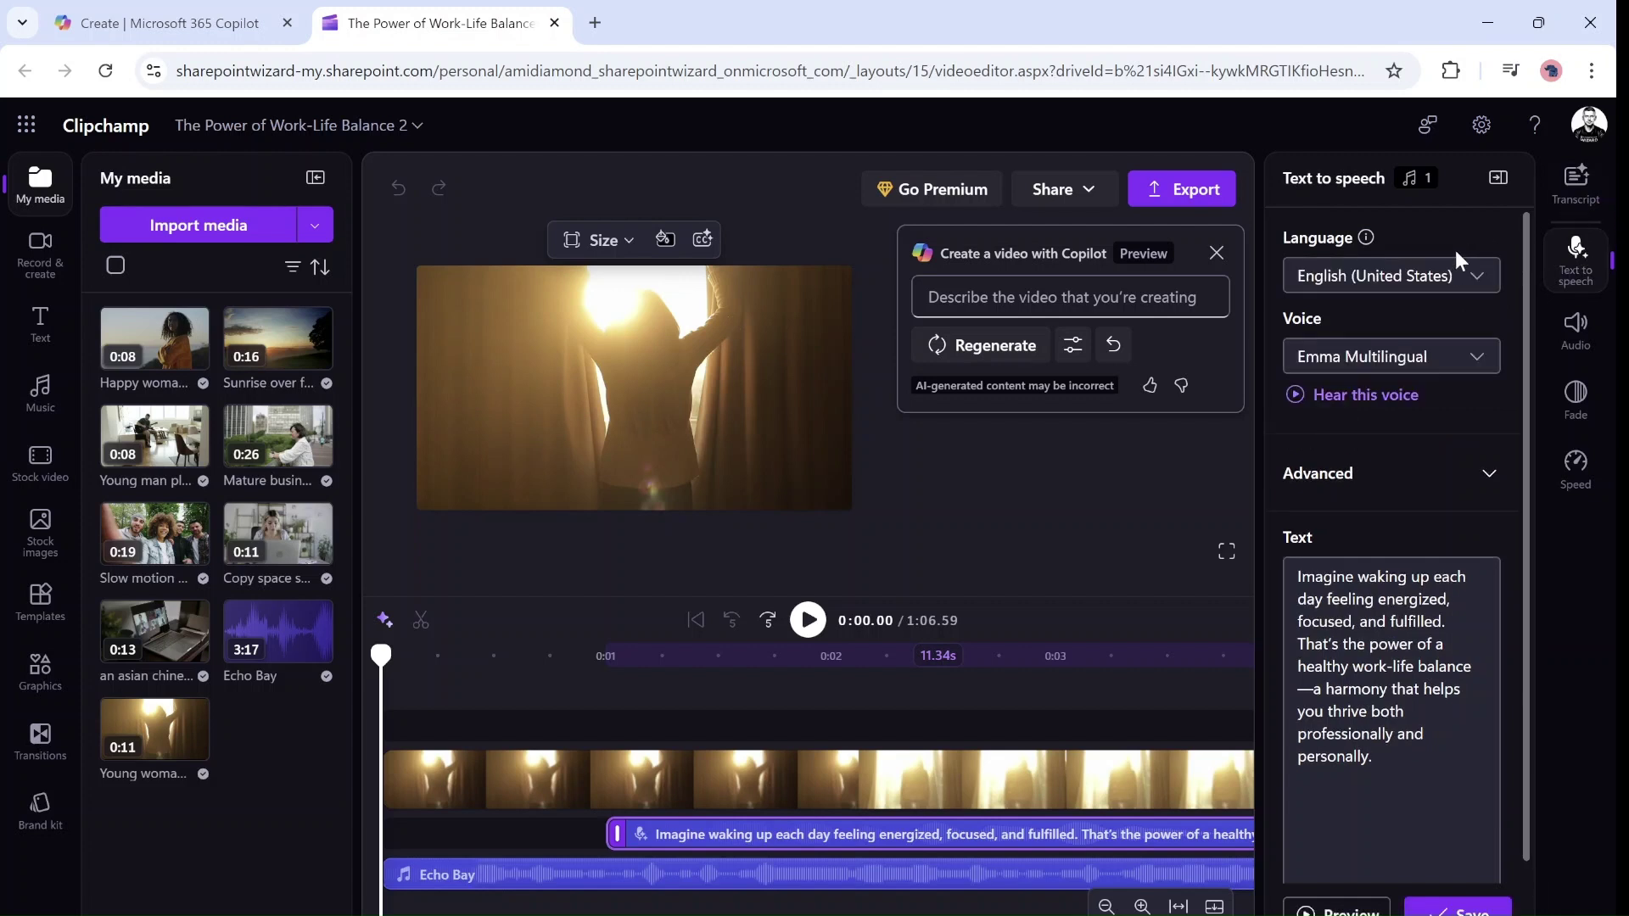
pyautogui.click(1477, 359)
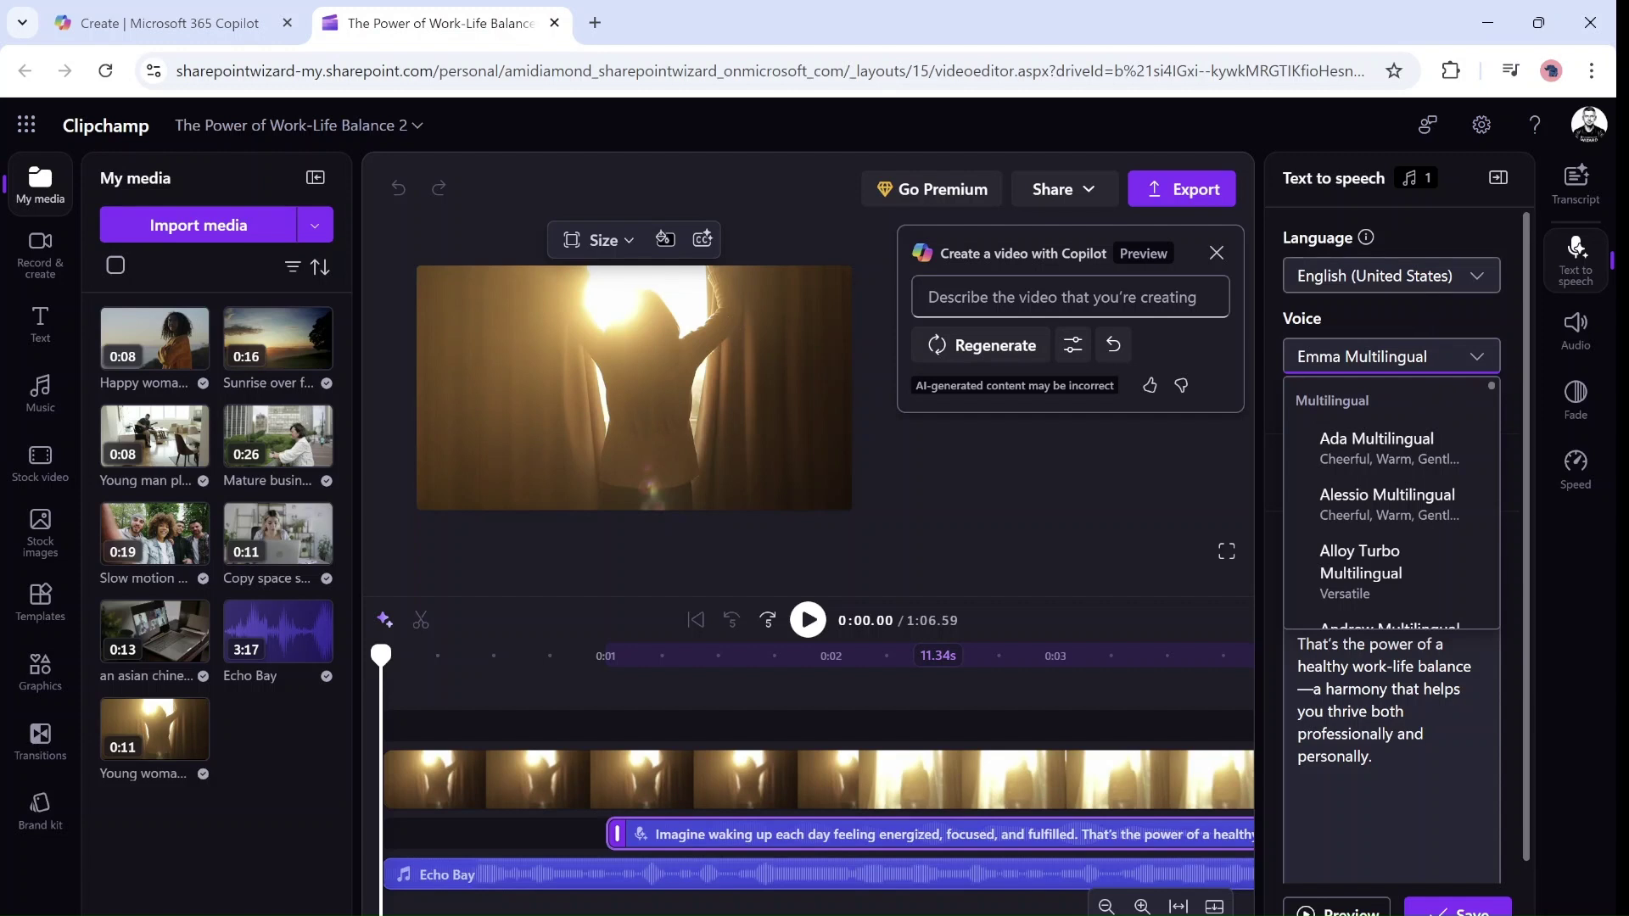
pyautogui.click(1434, 230)
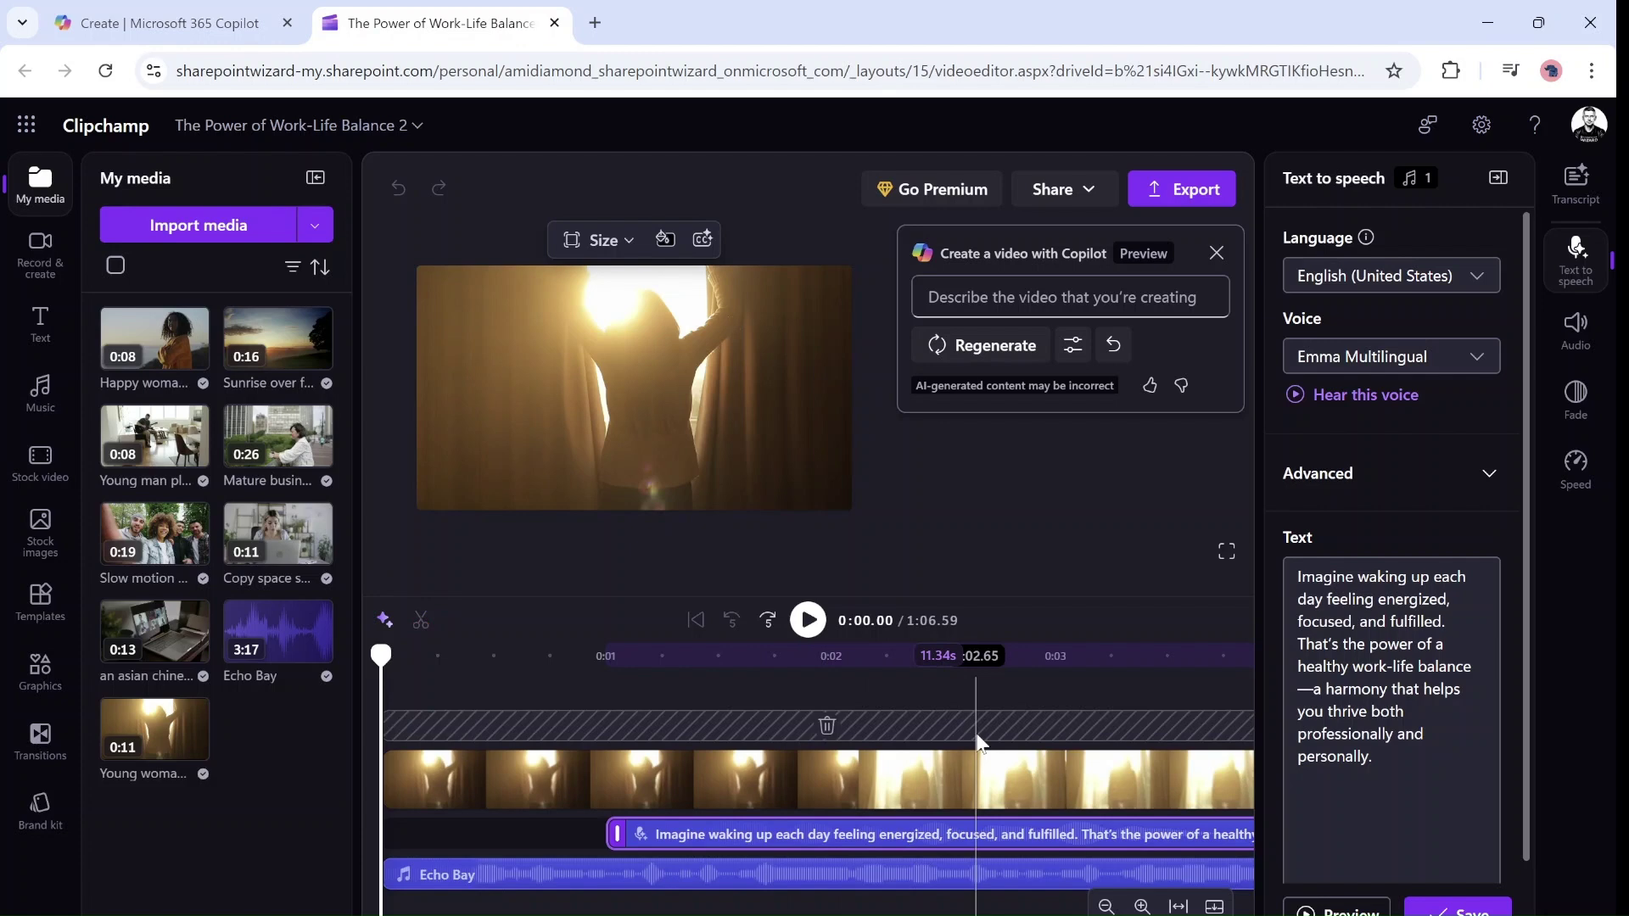
# Step: Check the export options and save folder, cancel without exporting, and return to Copilot
pyautogui.click(1198, 193)
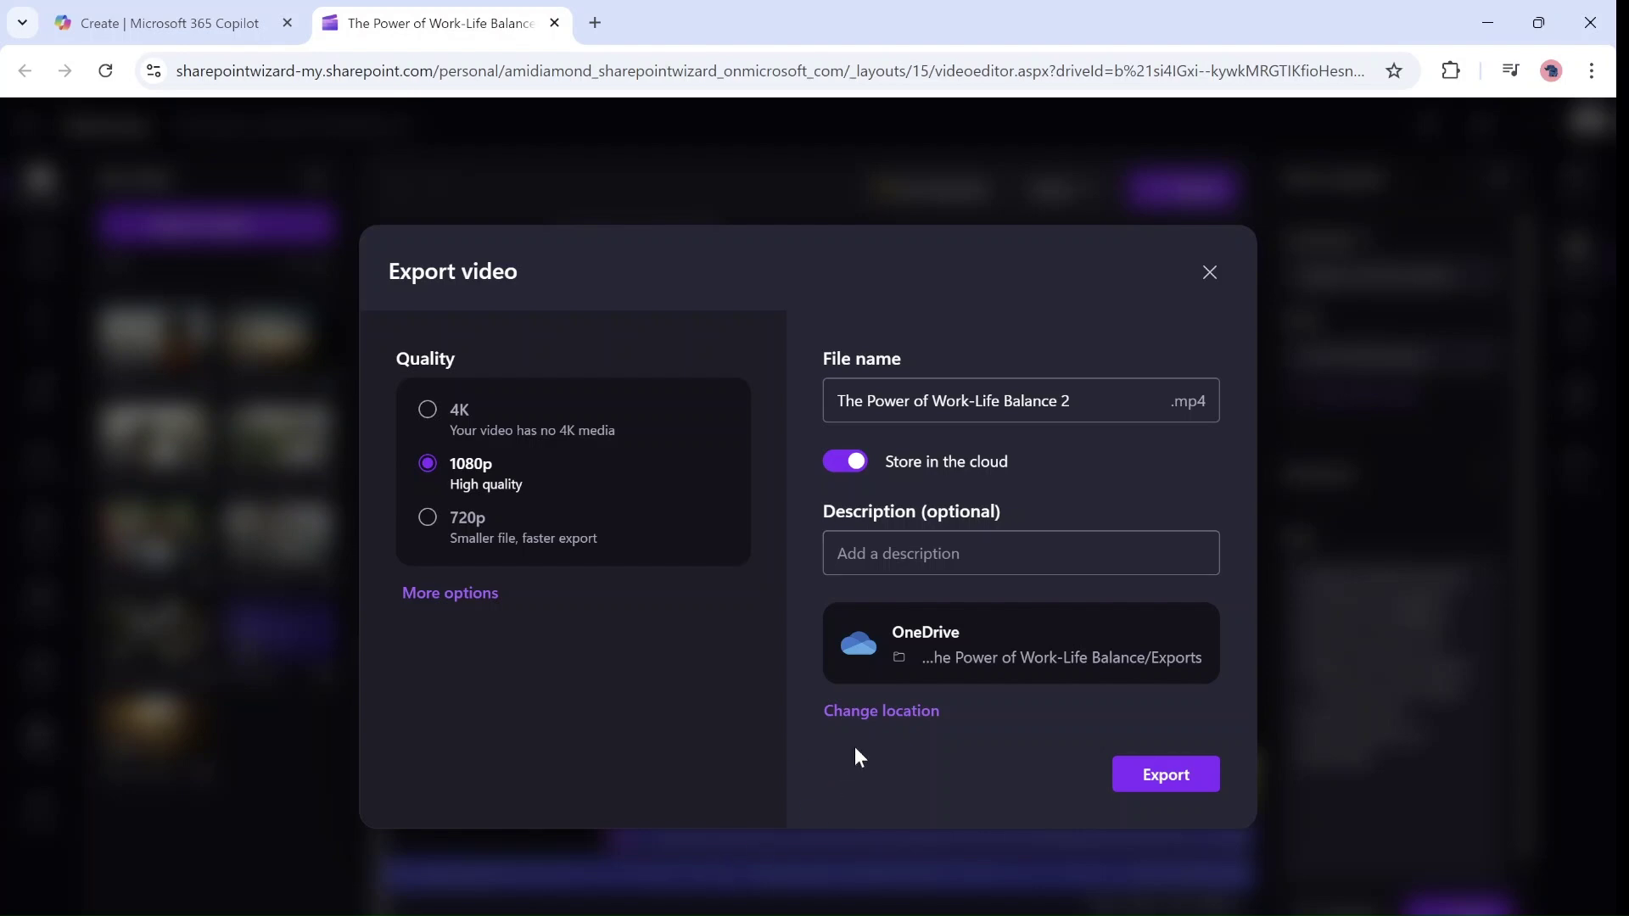
pyautogui.click(903, 717)
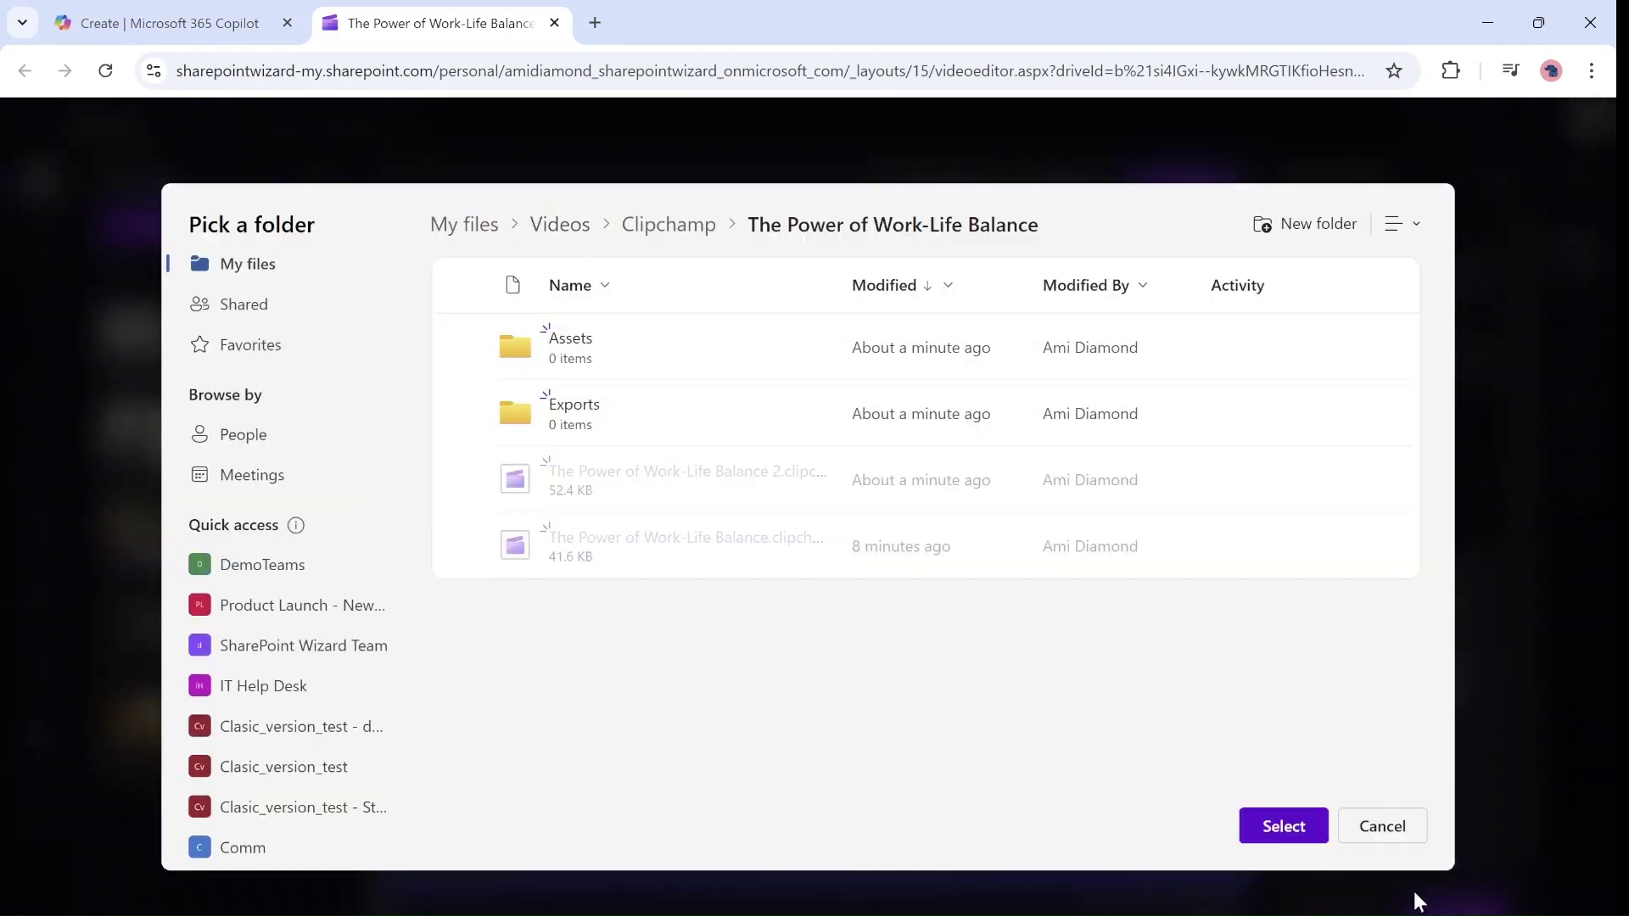
pyautogui.click(1380, 827)
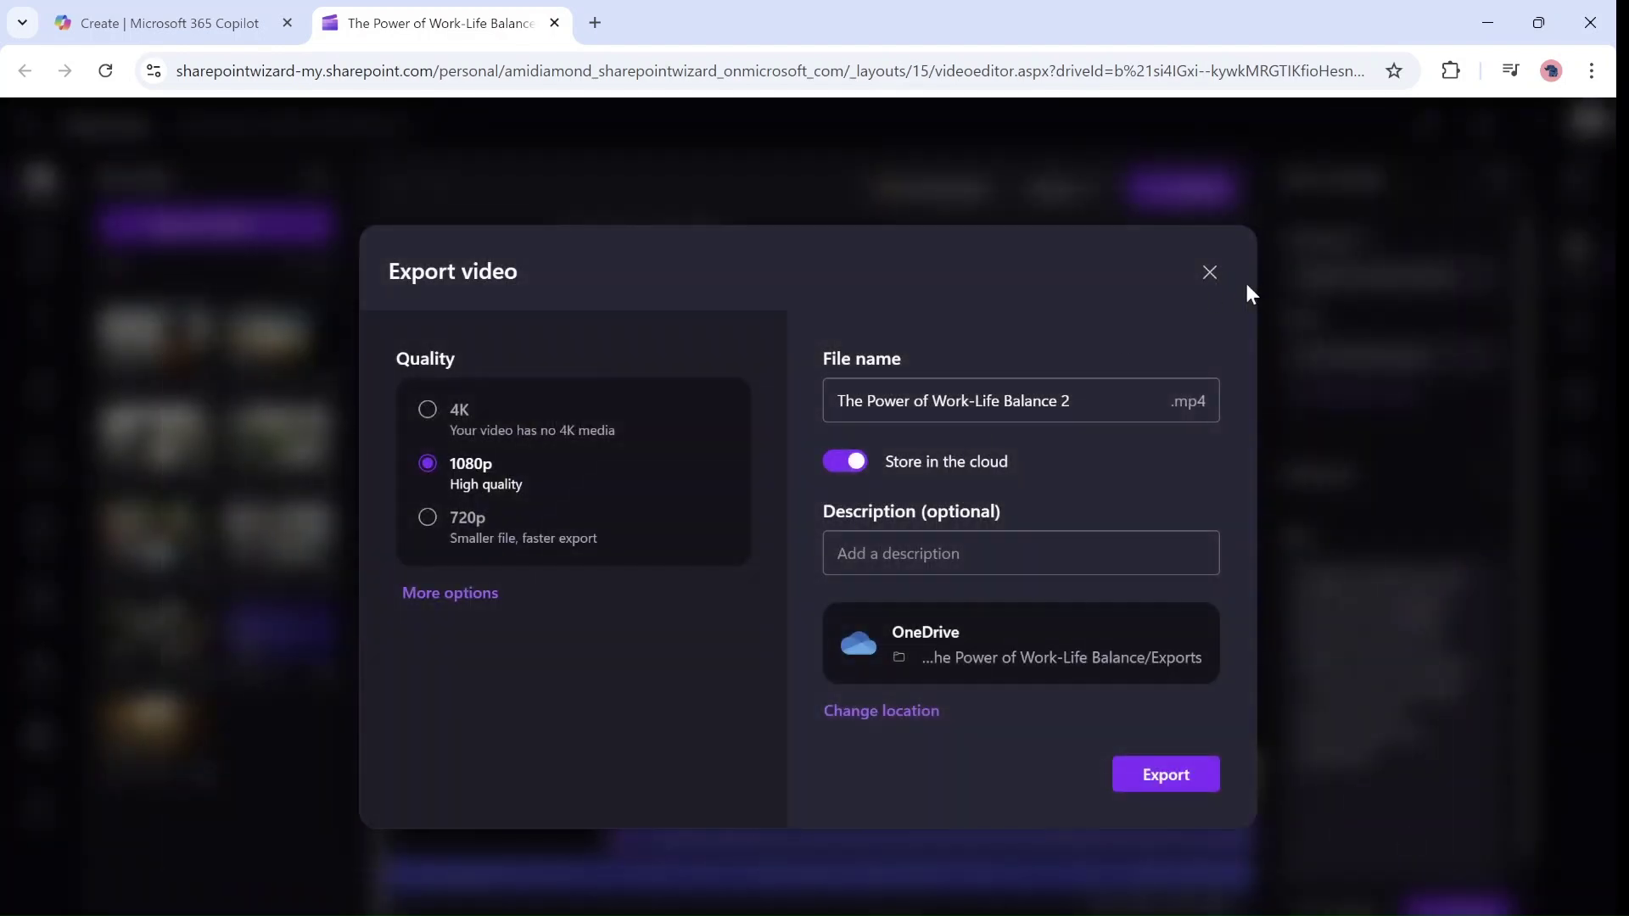
pyautogui.click(1210, 273)
pyautogui.click(166, 23)
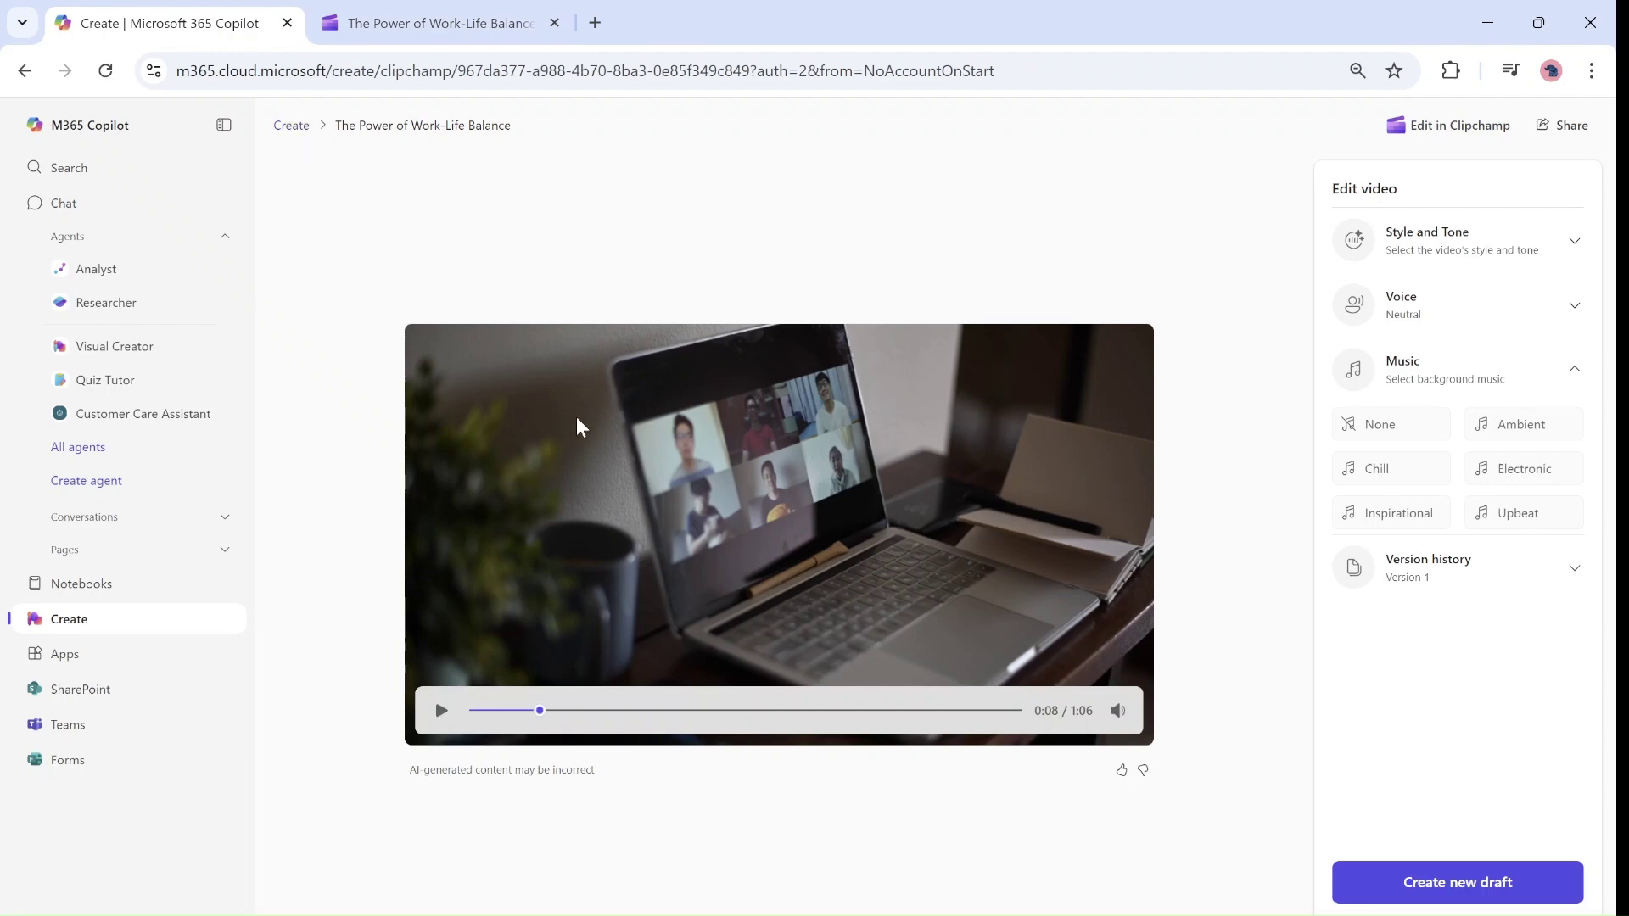
# Step: Return to Create and scroll down to the 'Create a video from a presentation' section
pyautogui.click(297, 128)
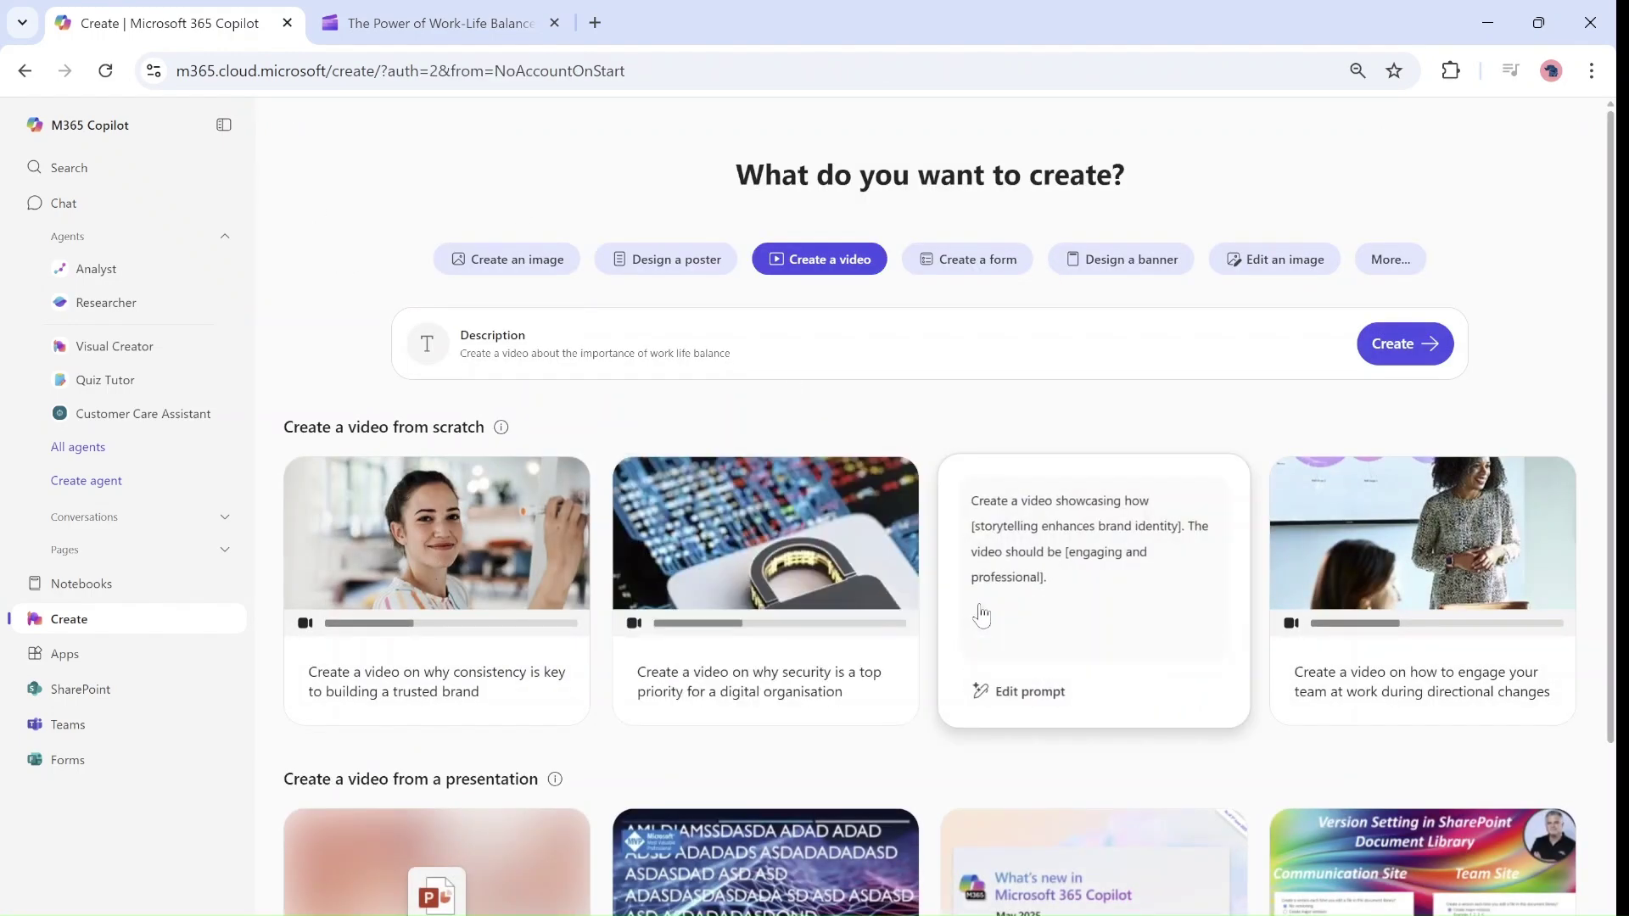
pyautogui.click(1366, 343)
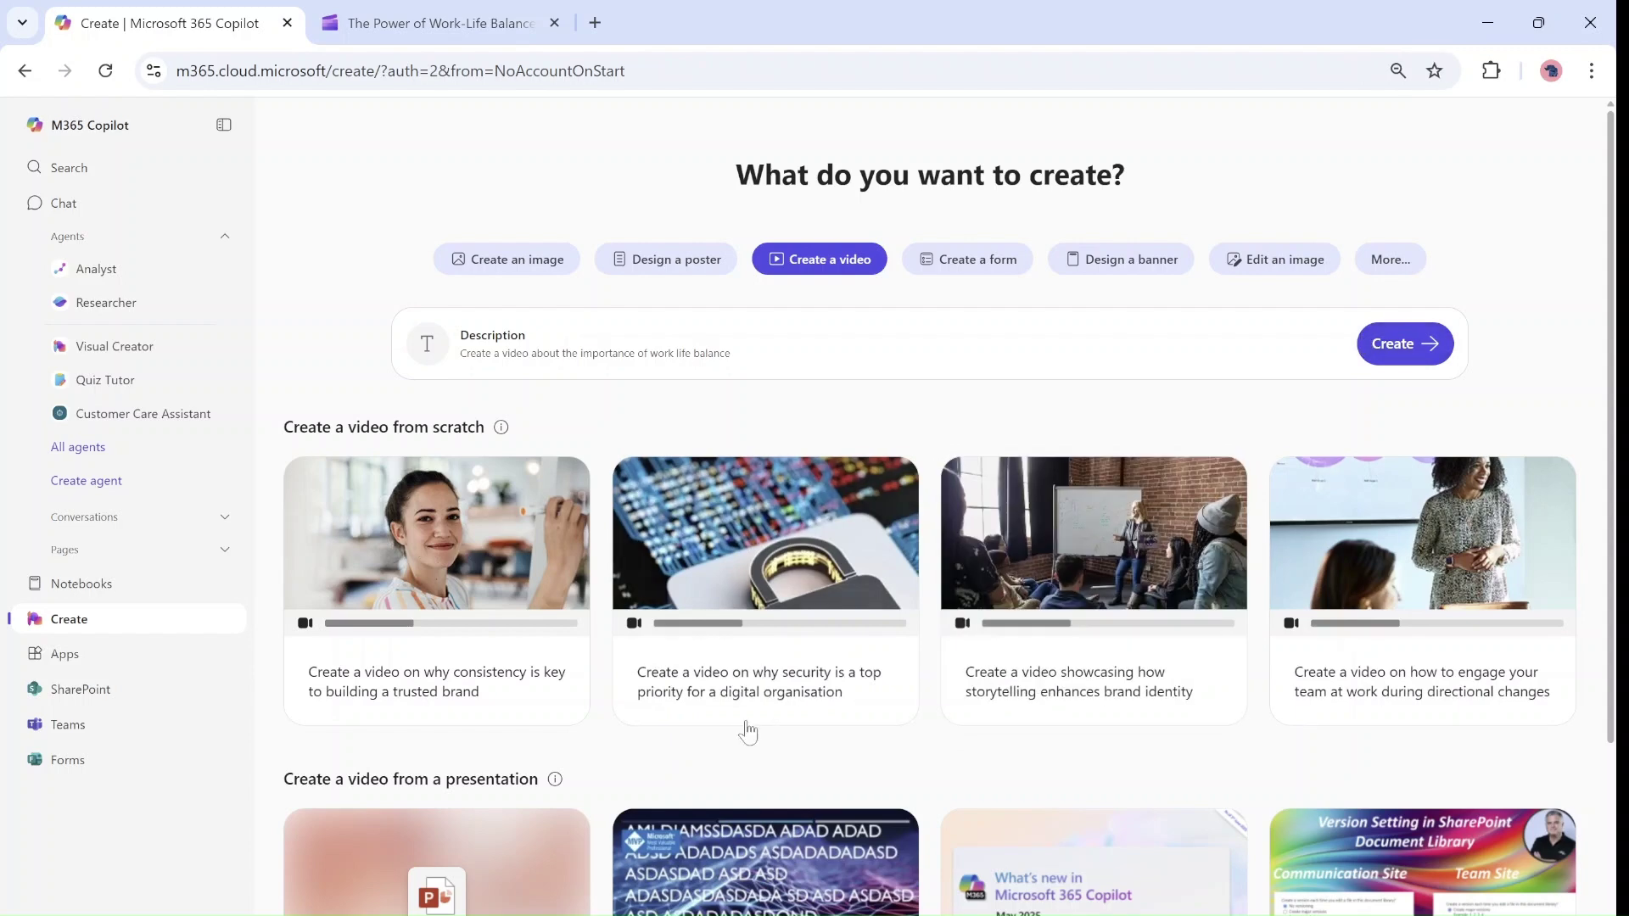
pyautogui.moveTo(1616, 238); pyautogui.dragTo(1617, 413)
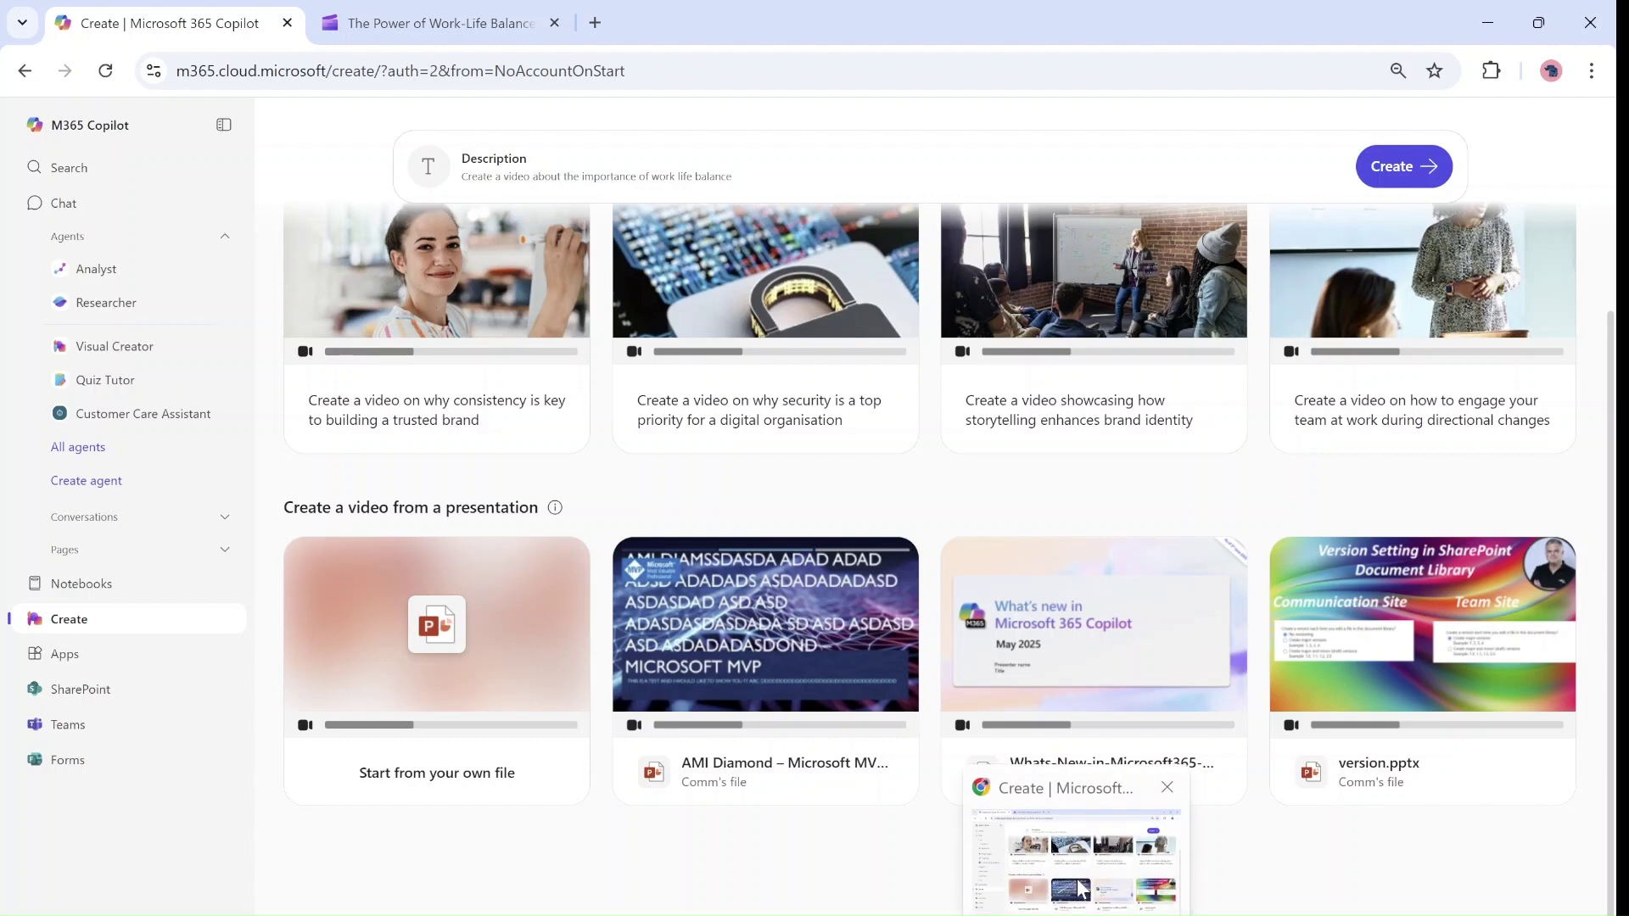
# Step: Attach the COPILOT Training WorkShop_EN presentation, found by searching 'cop', to a new video request
pyautogui.click(1125, 616)
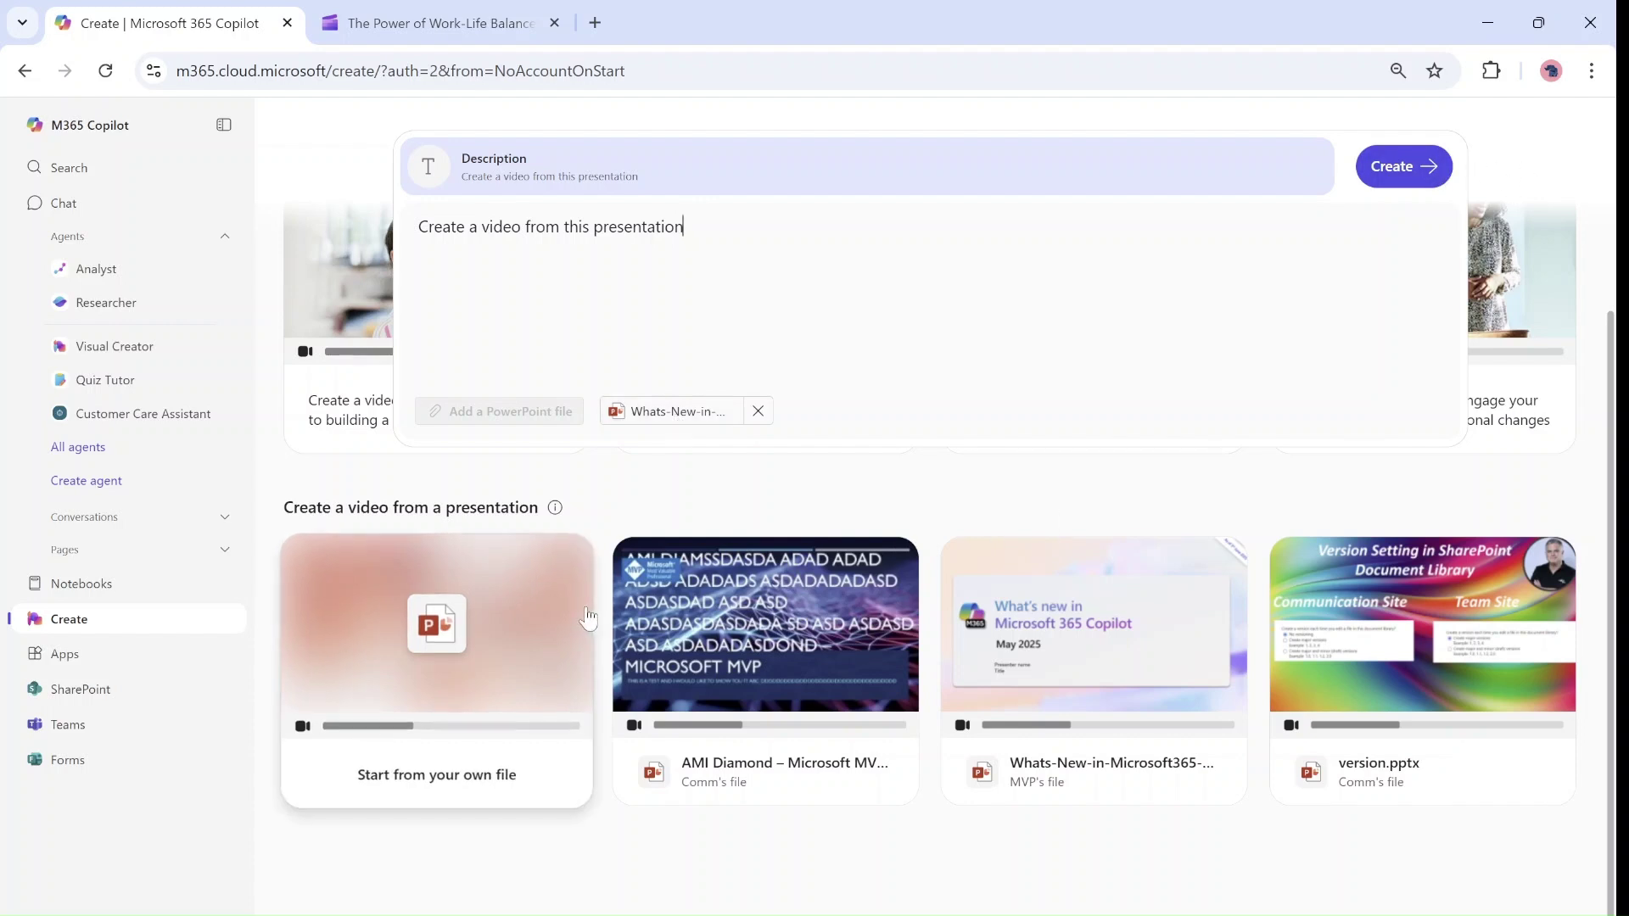
pyautogui.click(534, 626)
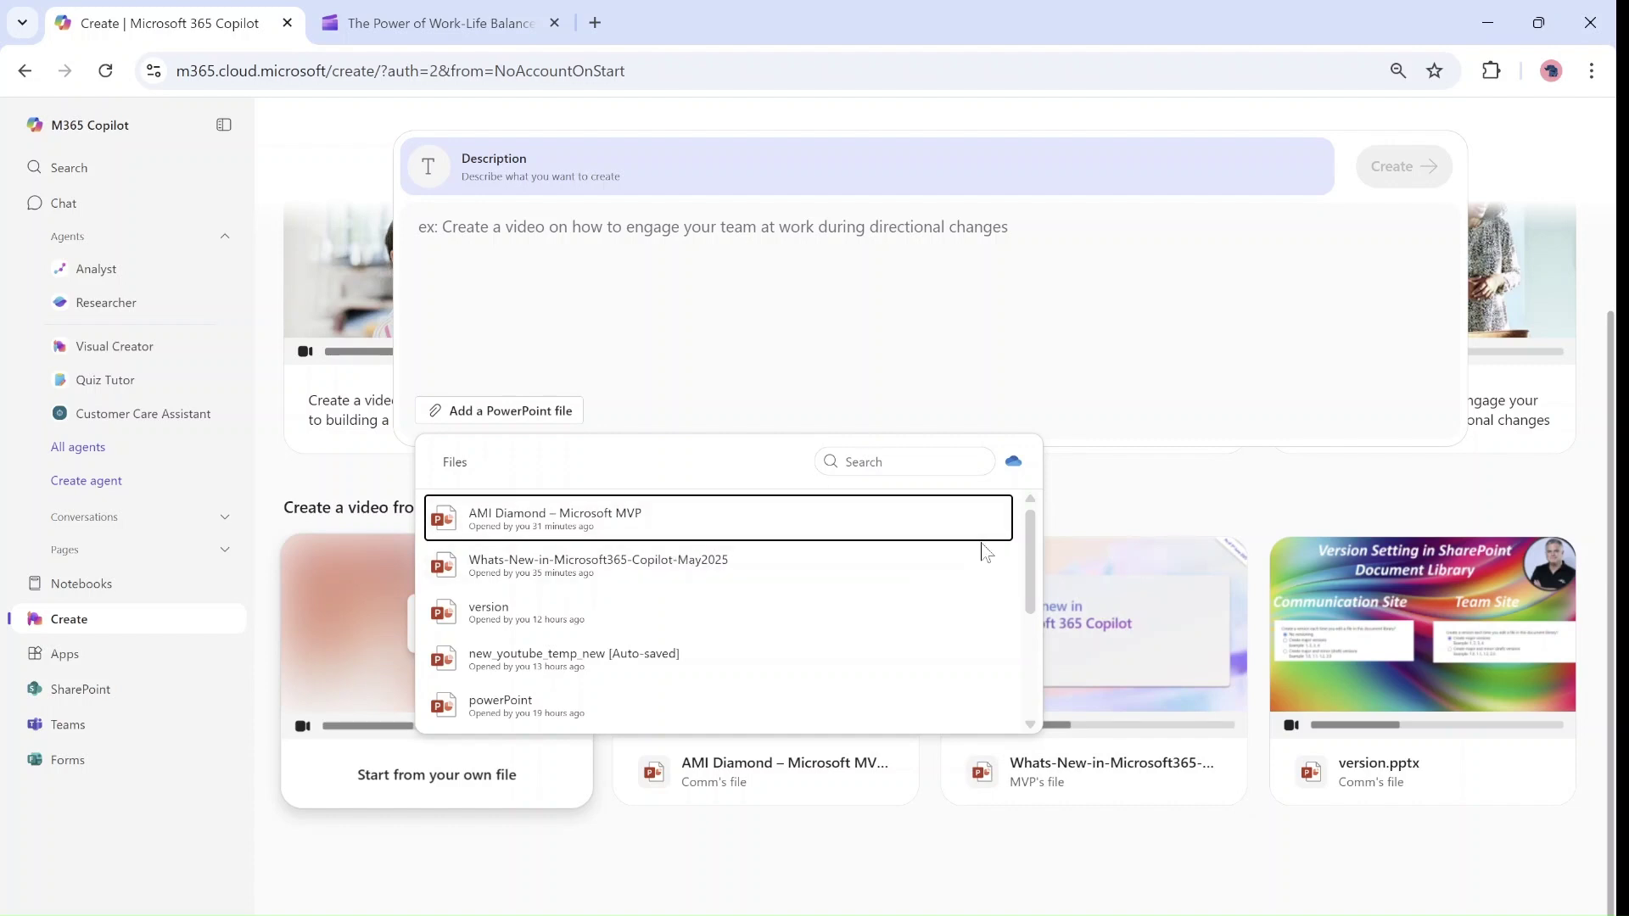
pyautogui.moveTo(1029, 535); pyautogui.dragTo(1031, 659)
pyautogui.click(849, 462)
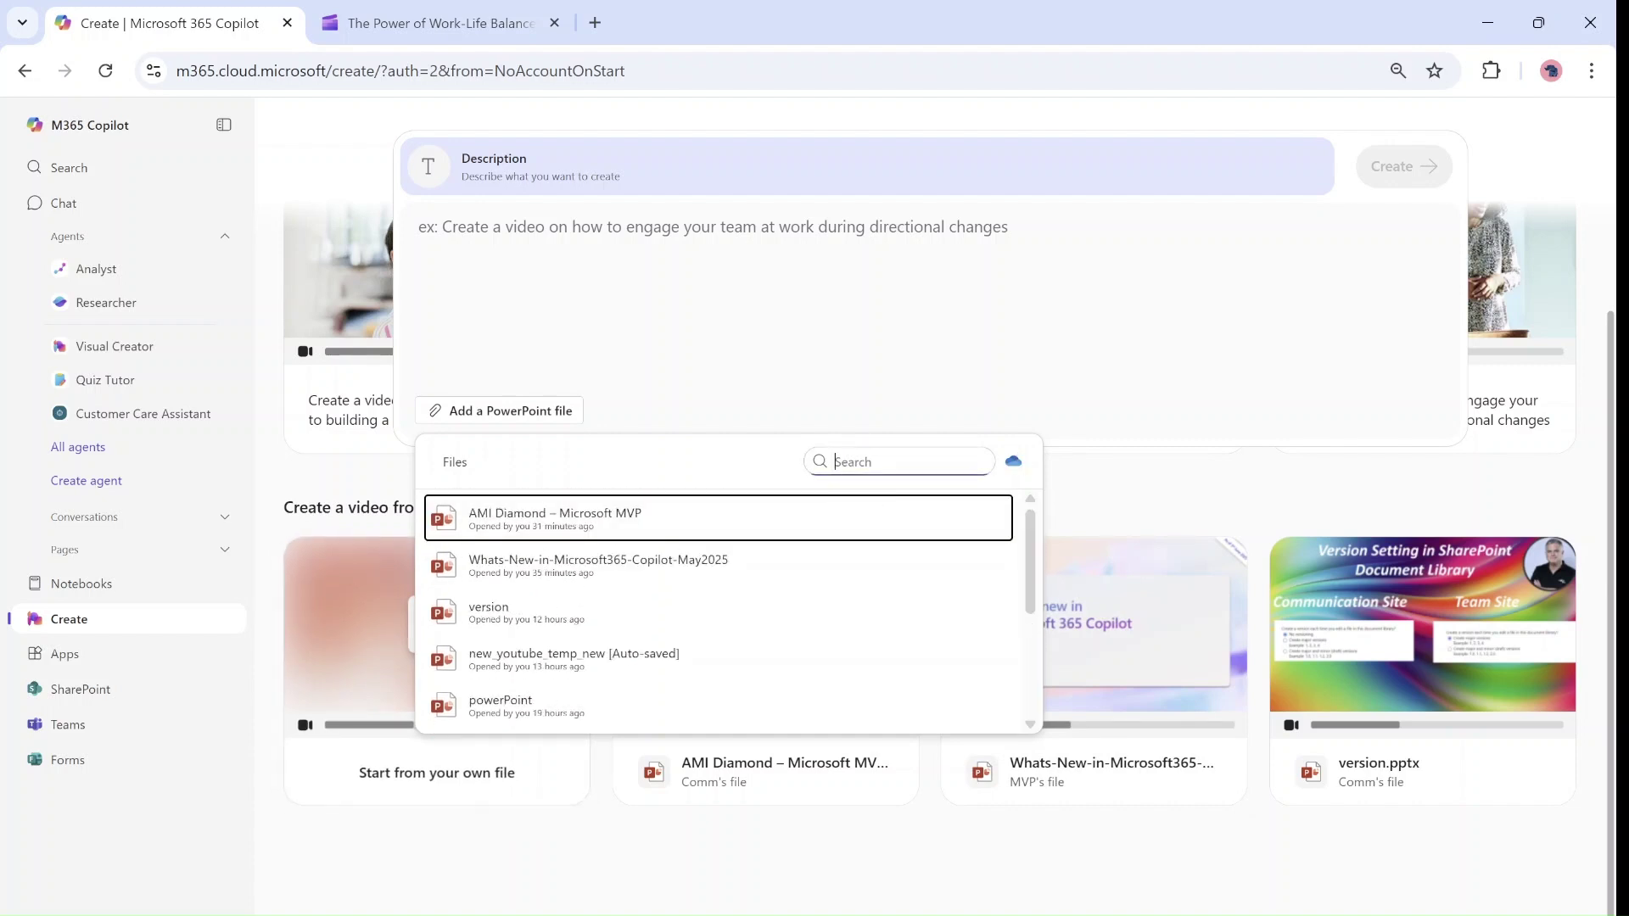
pyautogui.write('cop')
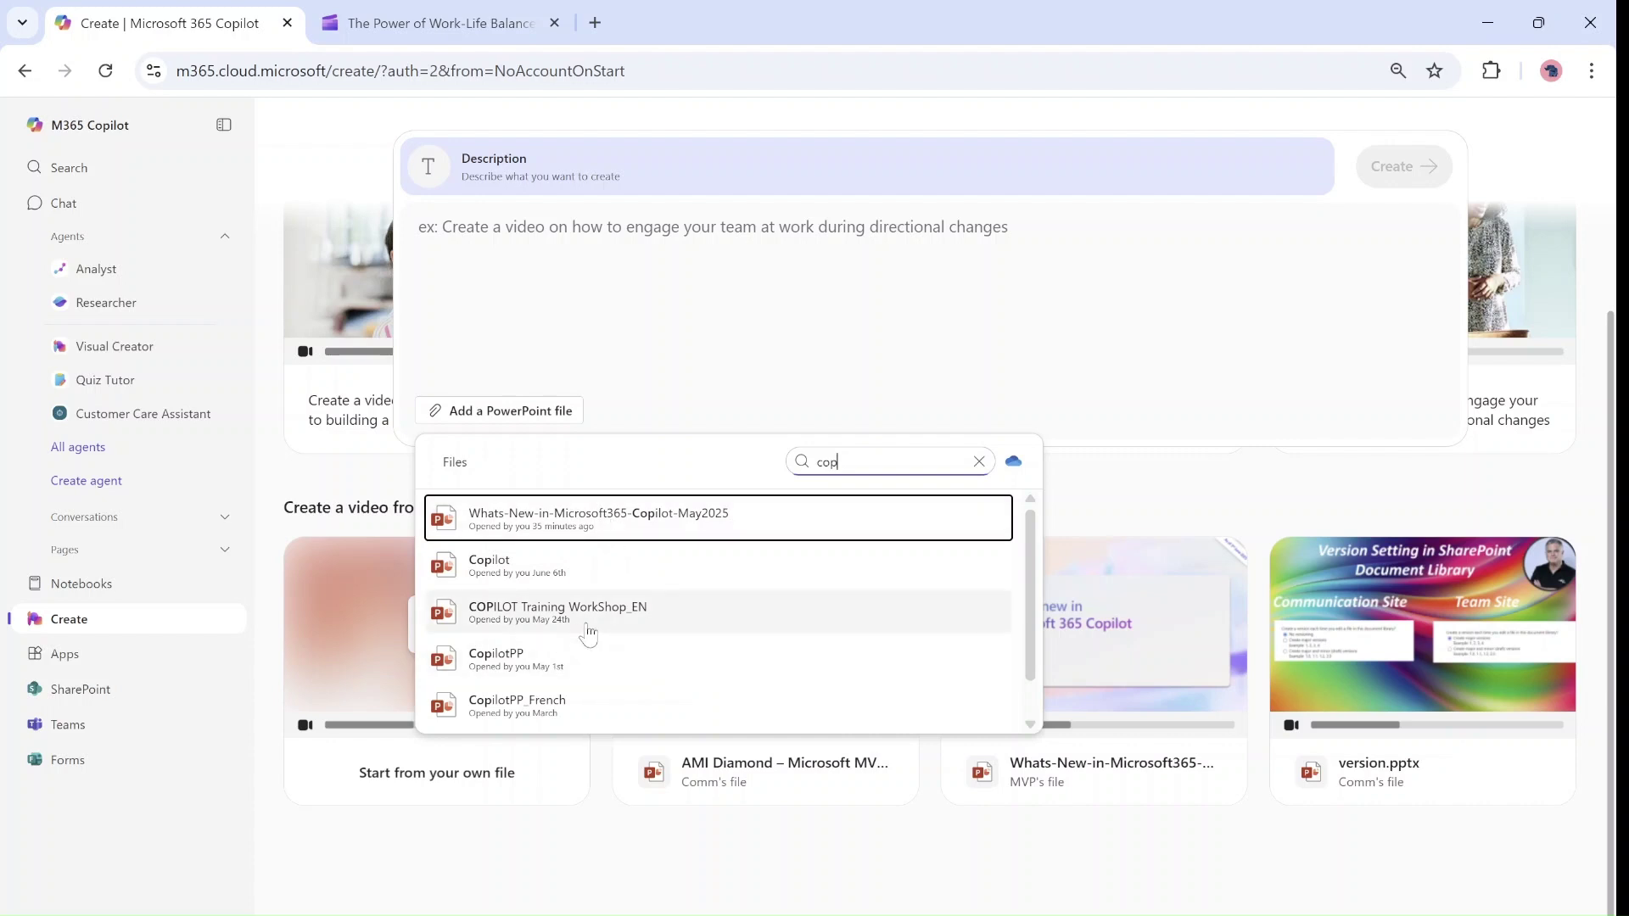
pyautogui.click(591, 611)
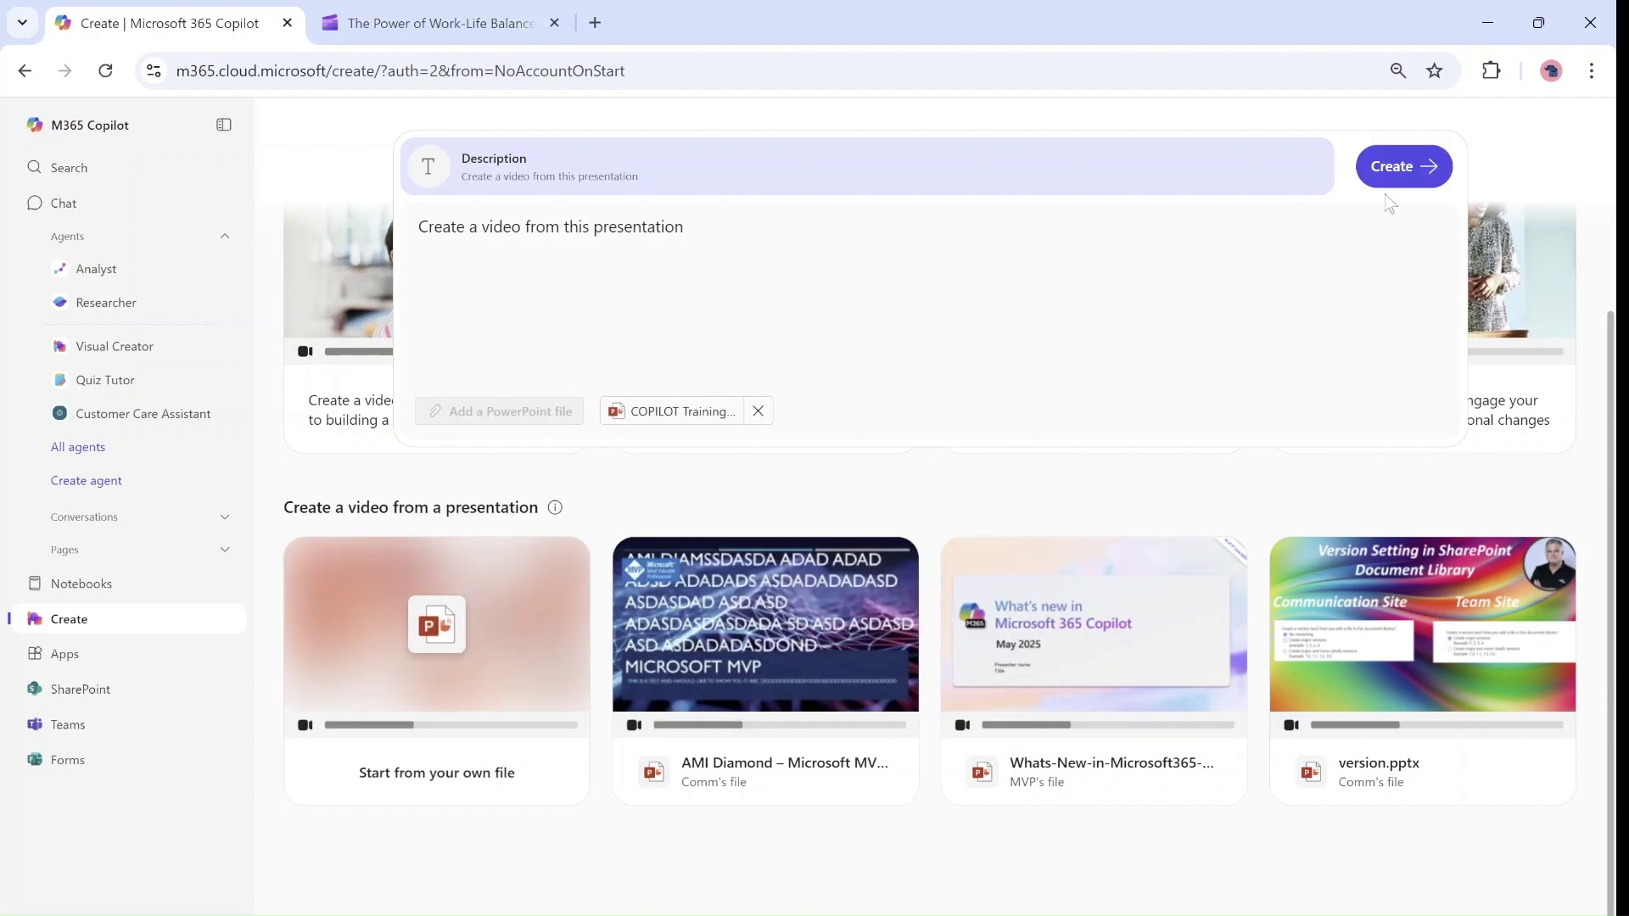
# Step: Create the 8:20 'Copilot for Microsoft 365' video from the attached presentation
pyautogui.click(1433, 167)
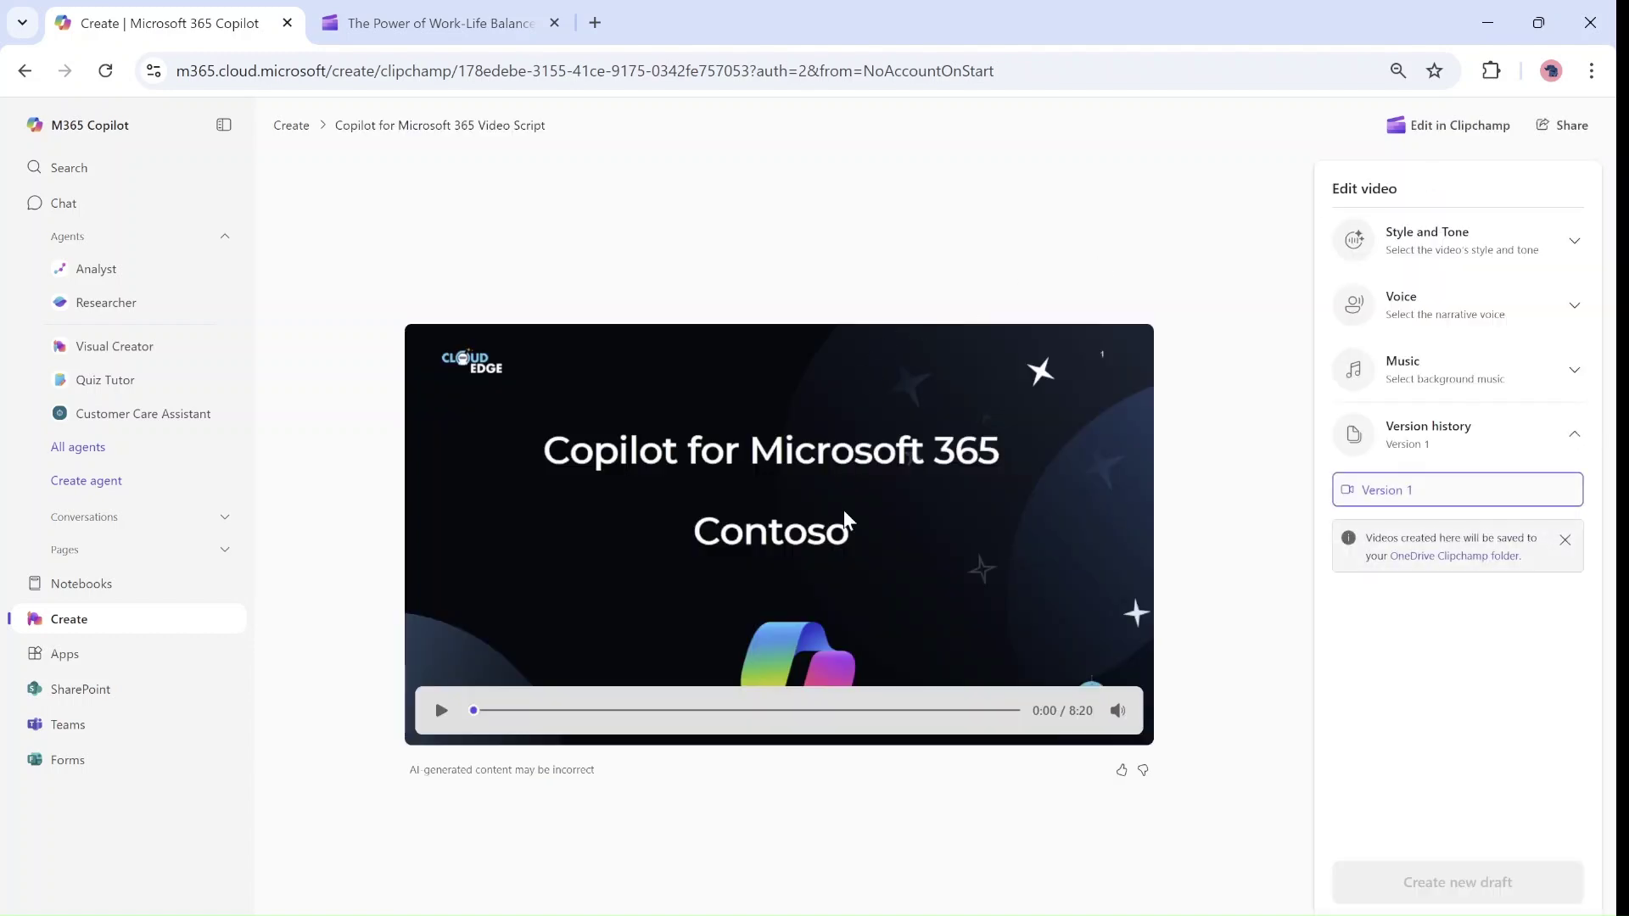
# Step: Play the video, jump ahead near 1:13, and pause on 'Expanding the AI Opportunity' at 1:20
pyautogui.click(441, 710)
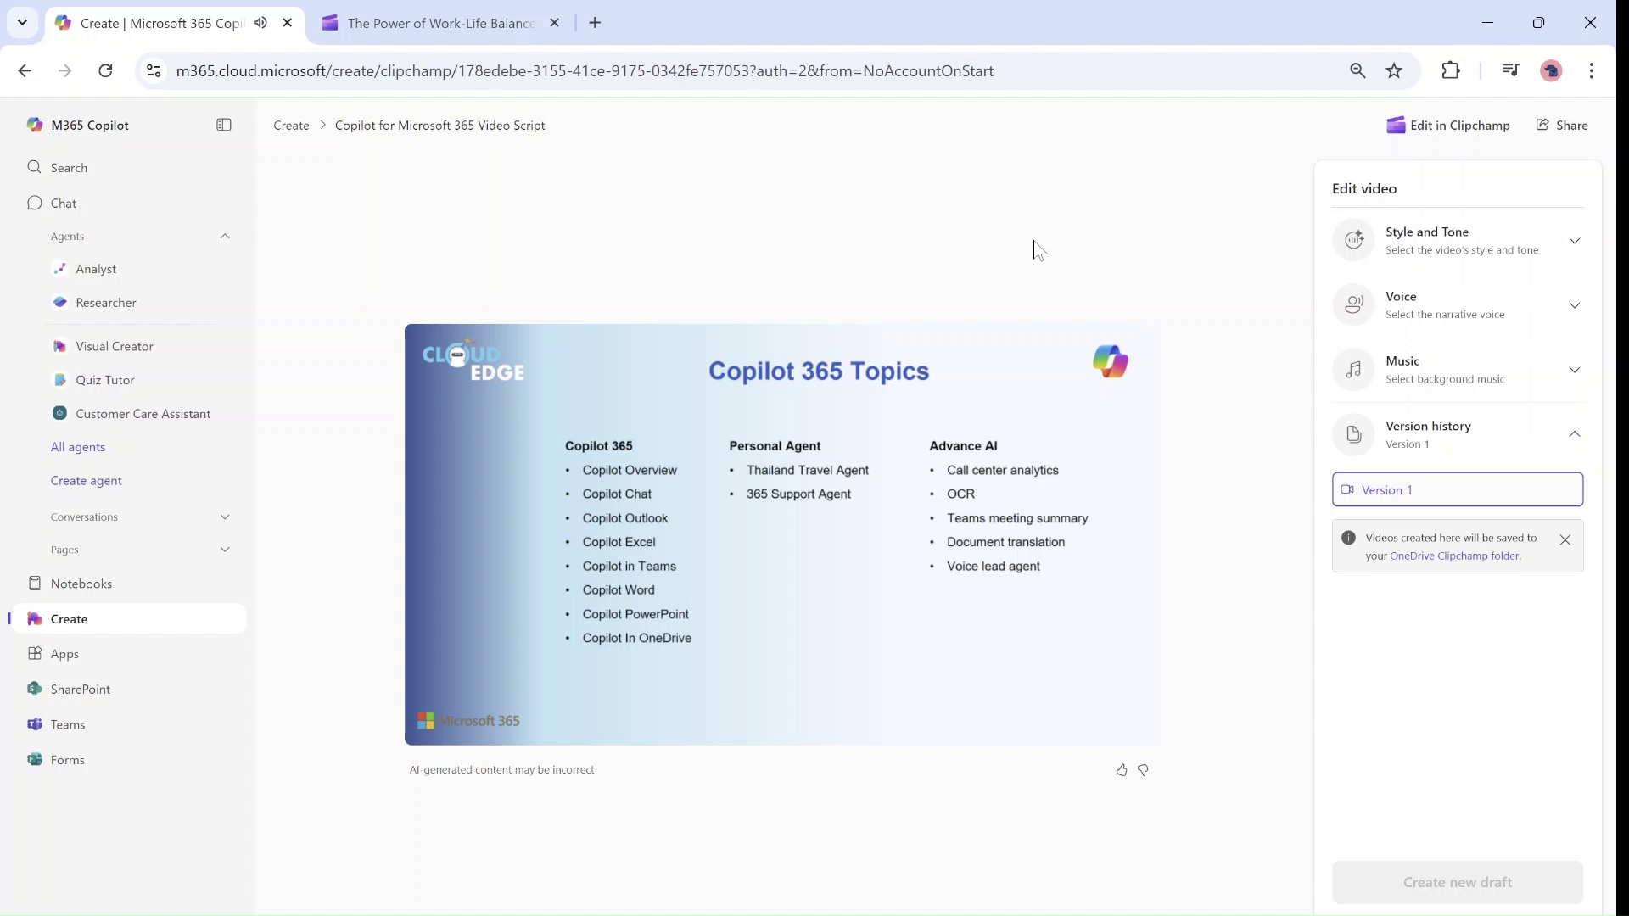
pyautogui.moveTo(504, 624)
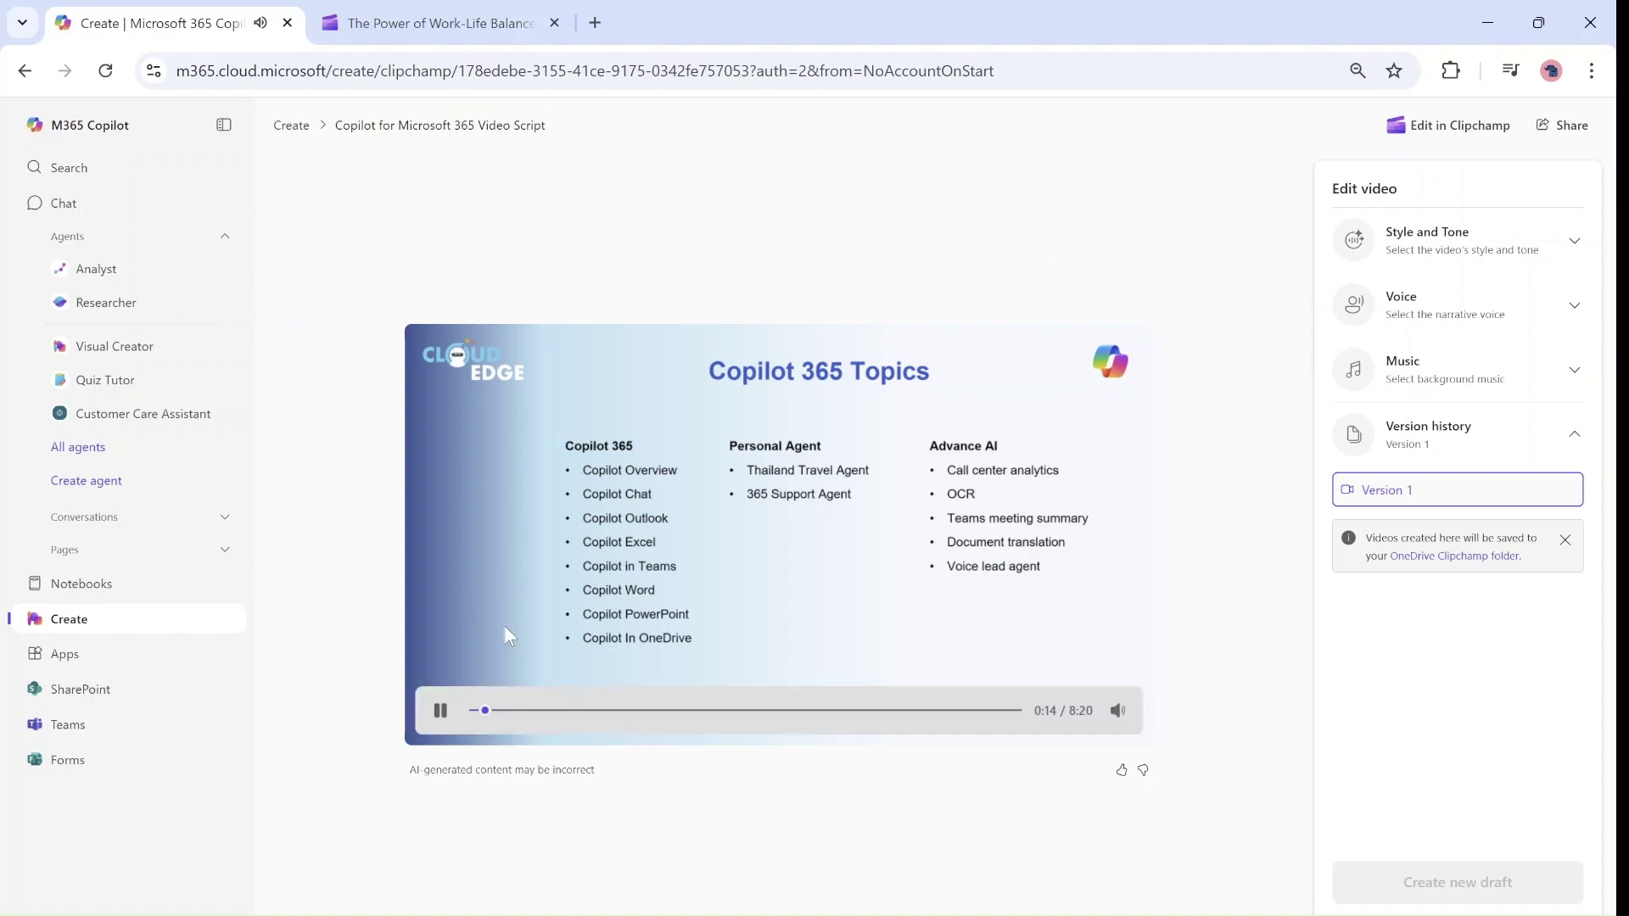
pyautogui.click(553, 711)
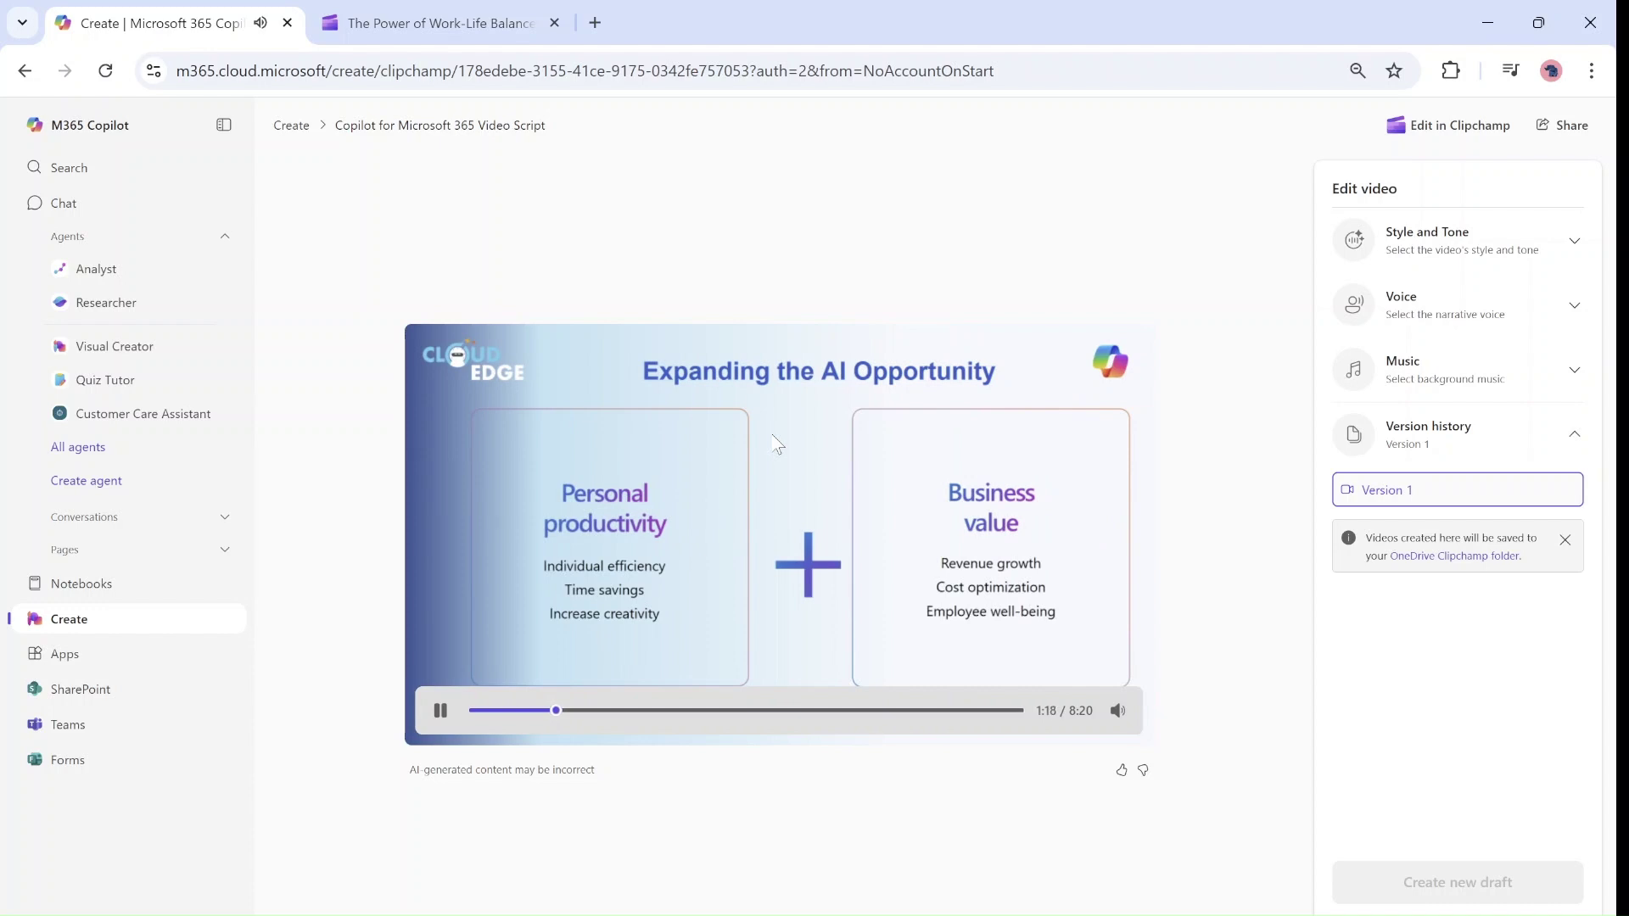
pyautogui.click(794, 457)
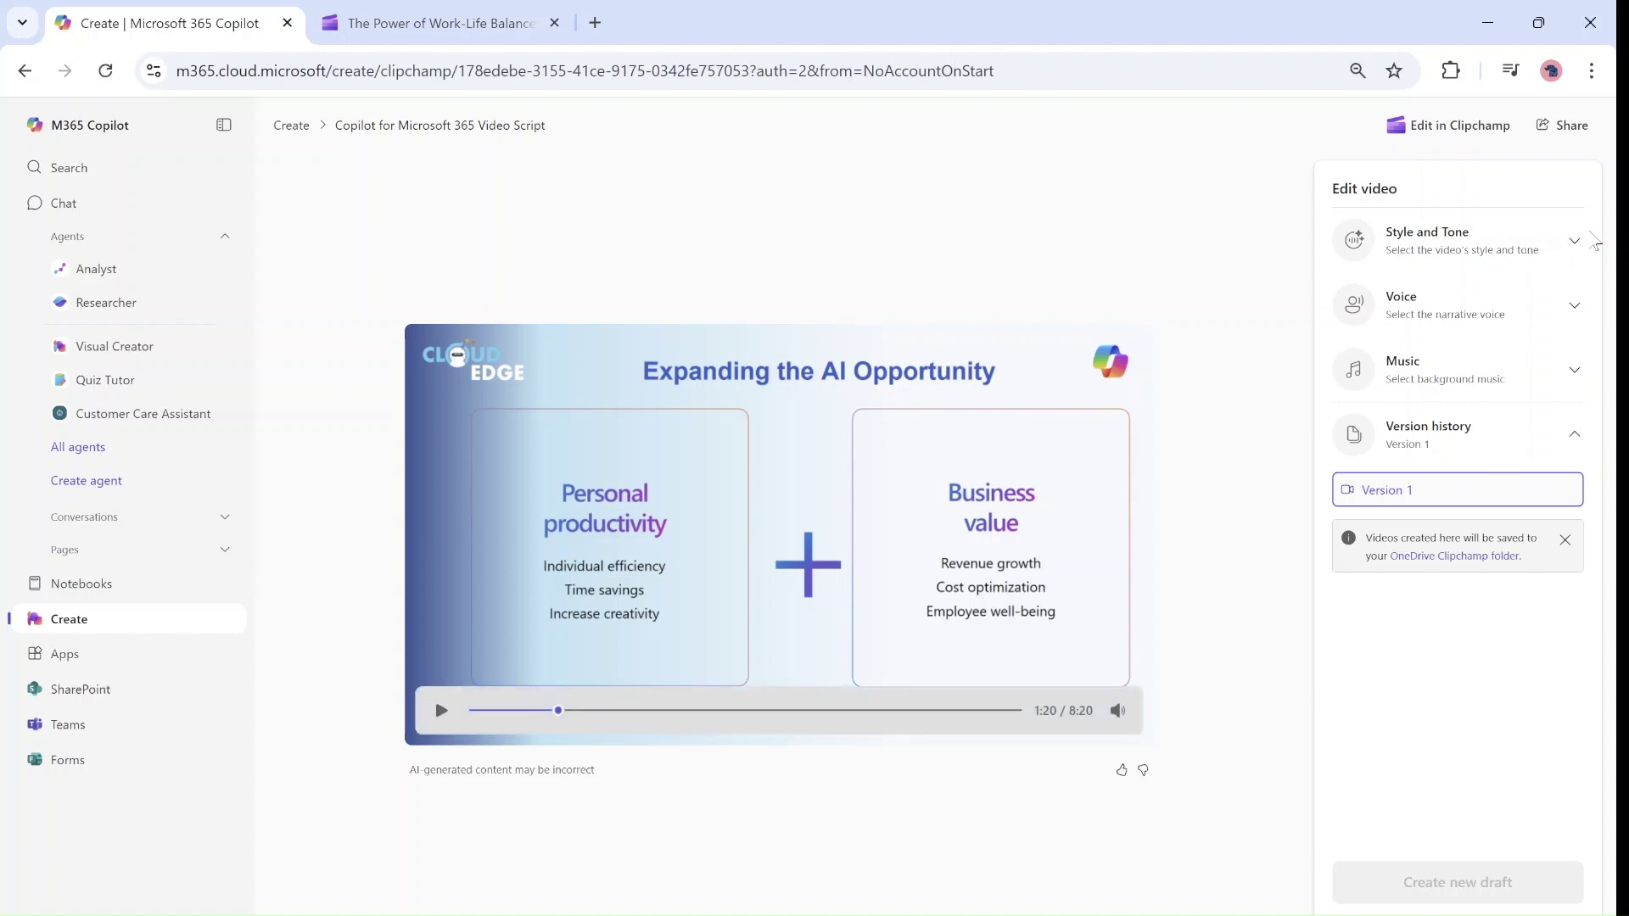
# Step: Expand Style and Tone, Voice, and Music to reveal background music choices like Ambient and Upbeat
pyautogui.click(1576, 242)
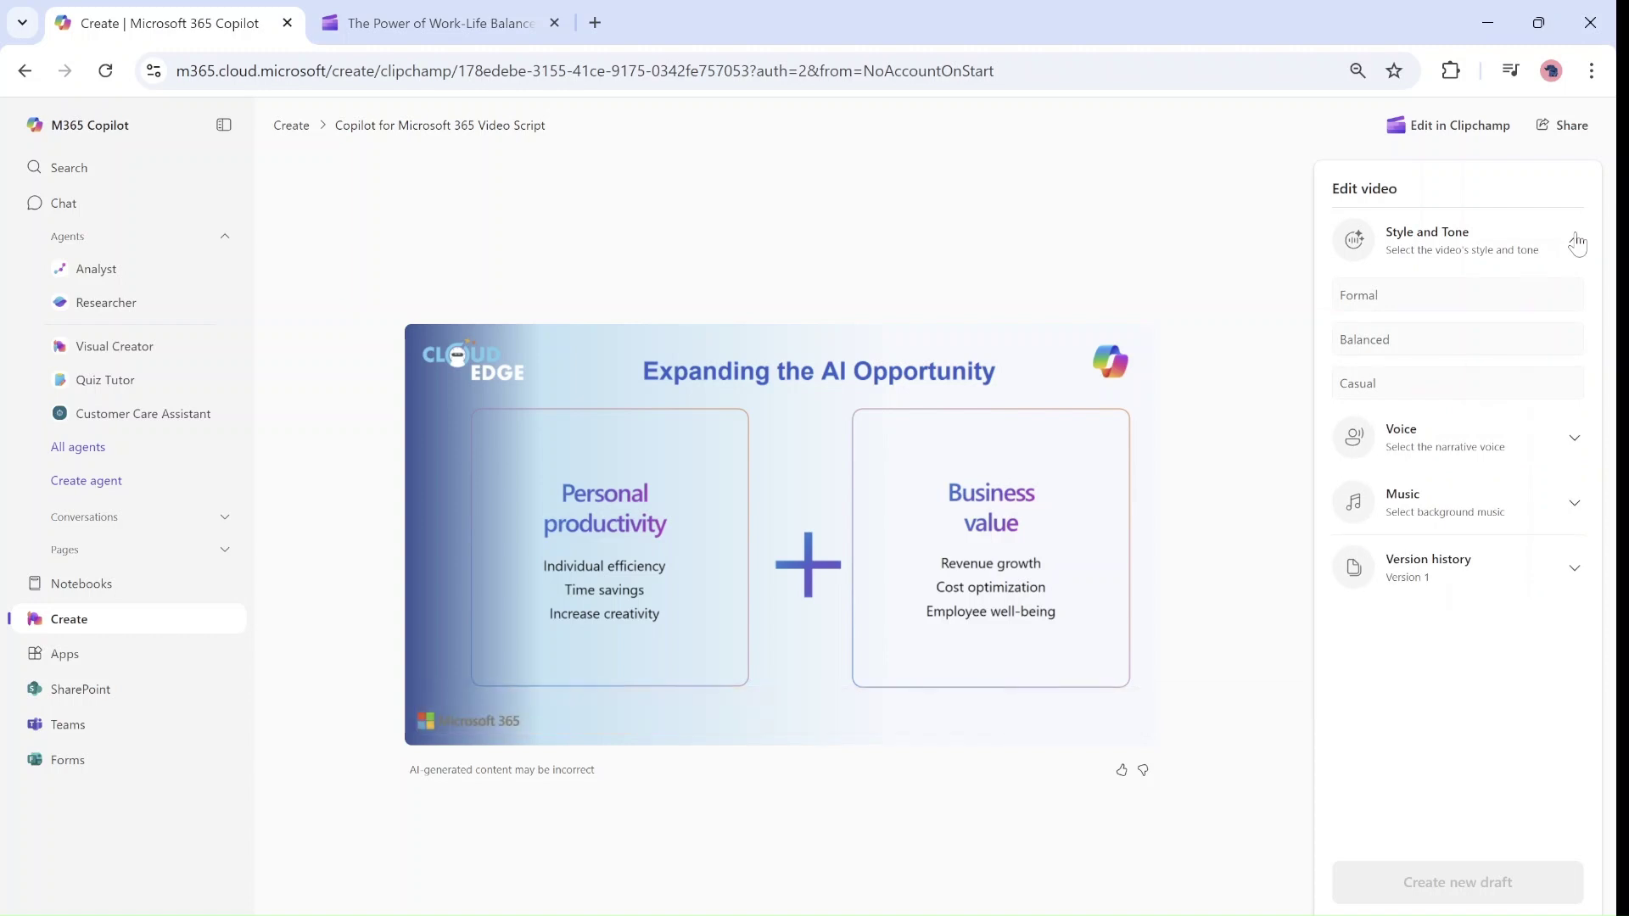
pyautogui.click(1531, 434)
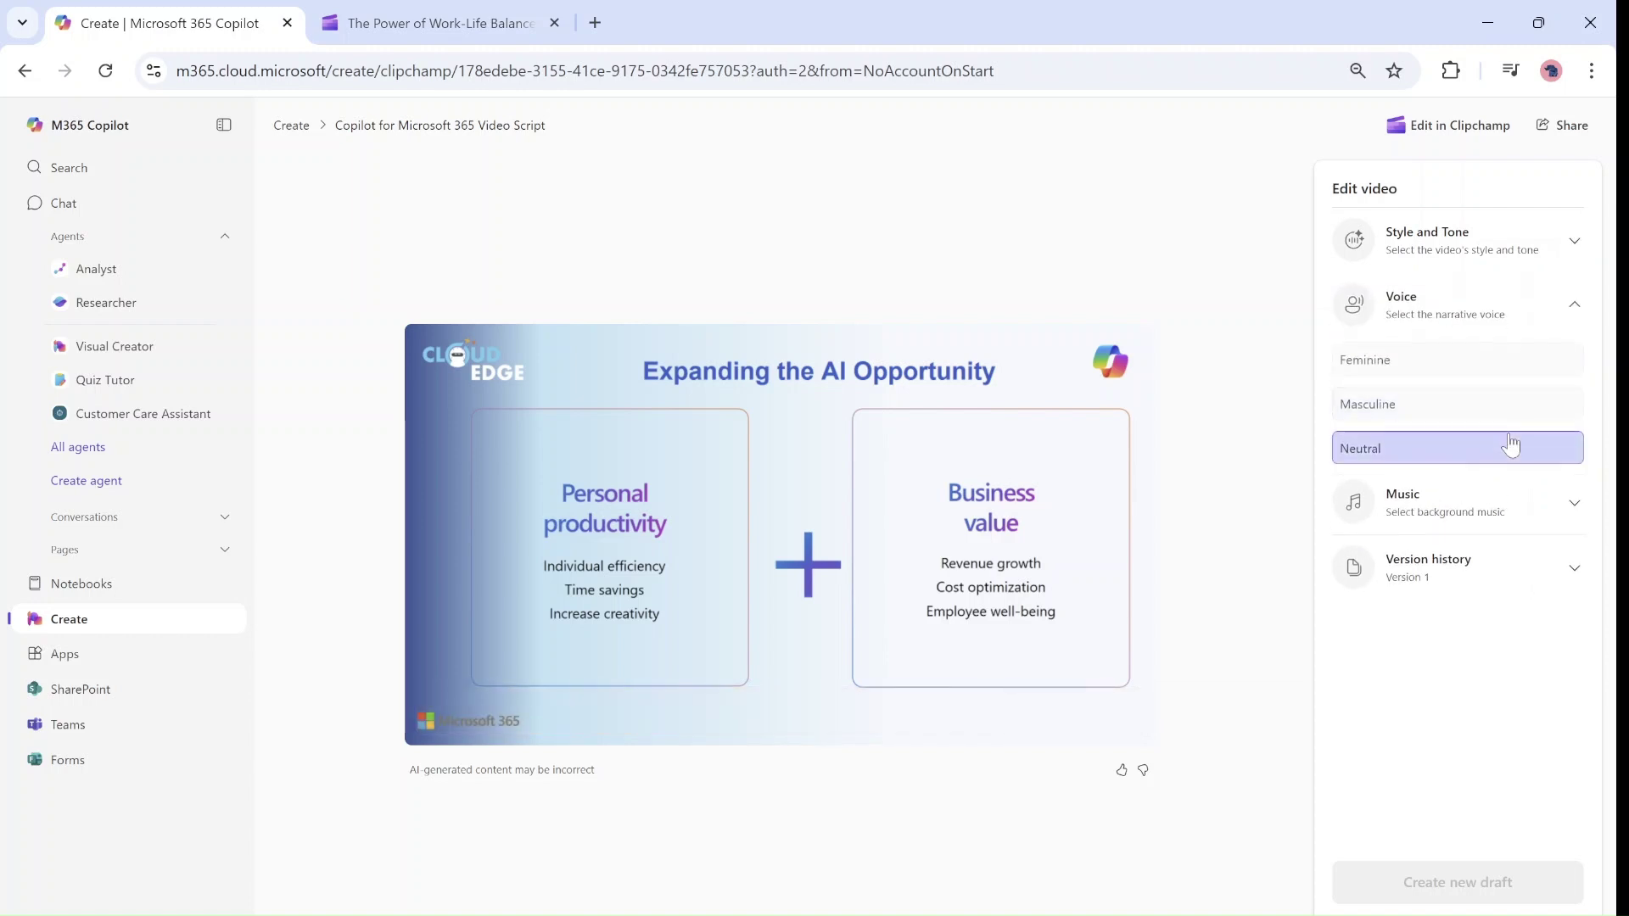
pyautogui.click(1489, 505)
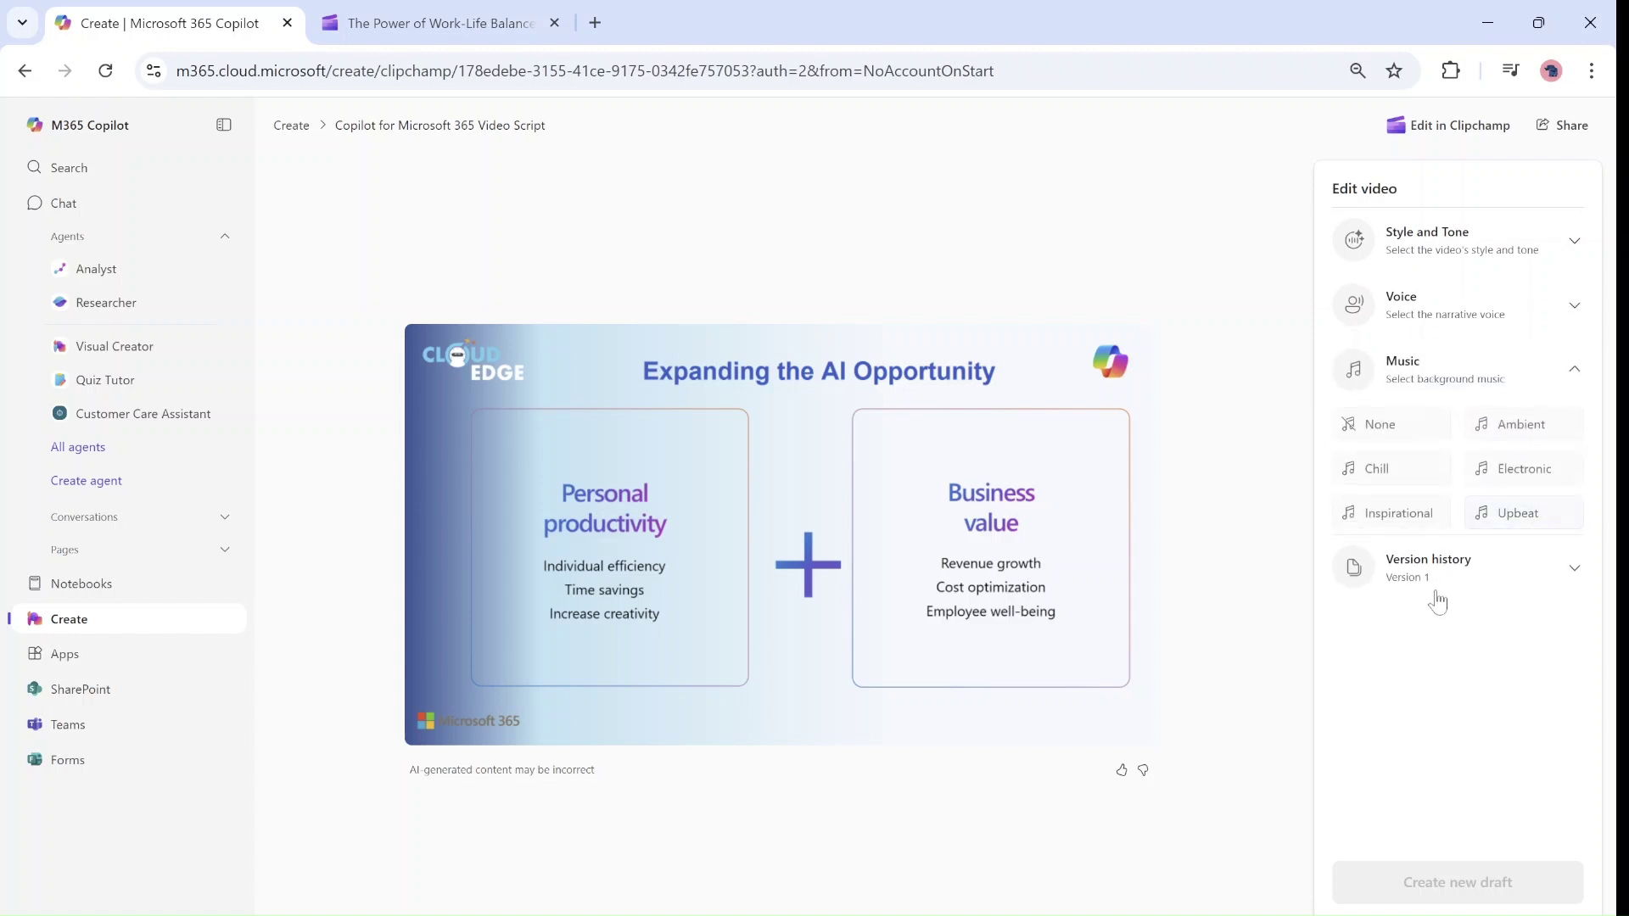